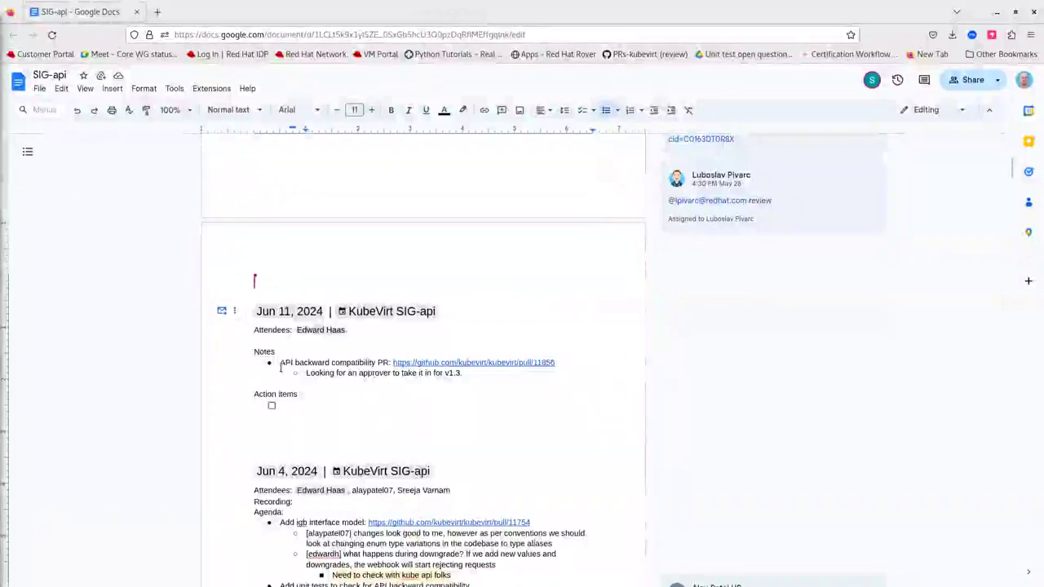
- Place the caret on the Jun 11 pull-request bullet, then move it up one line
left_click(281, 367)
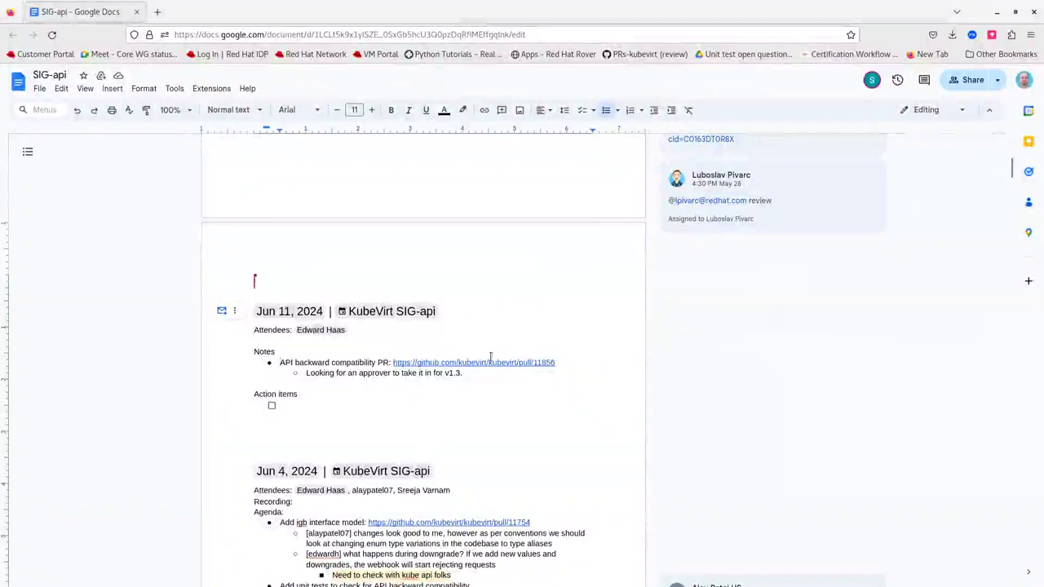
key("Up")
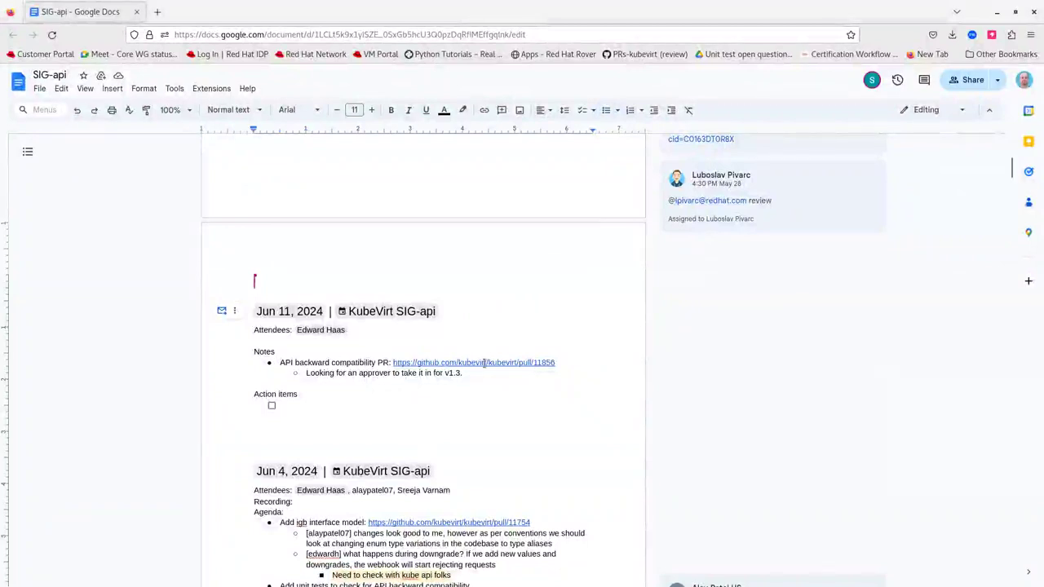
- Open PR #11856, 'Add unit tests to check for API backward compatibility', and read its conversation
left_click(485, 363)
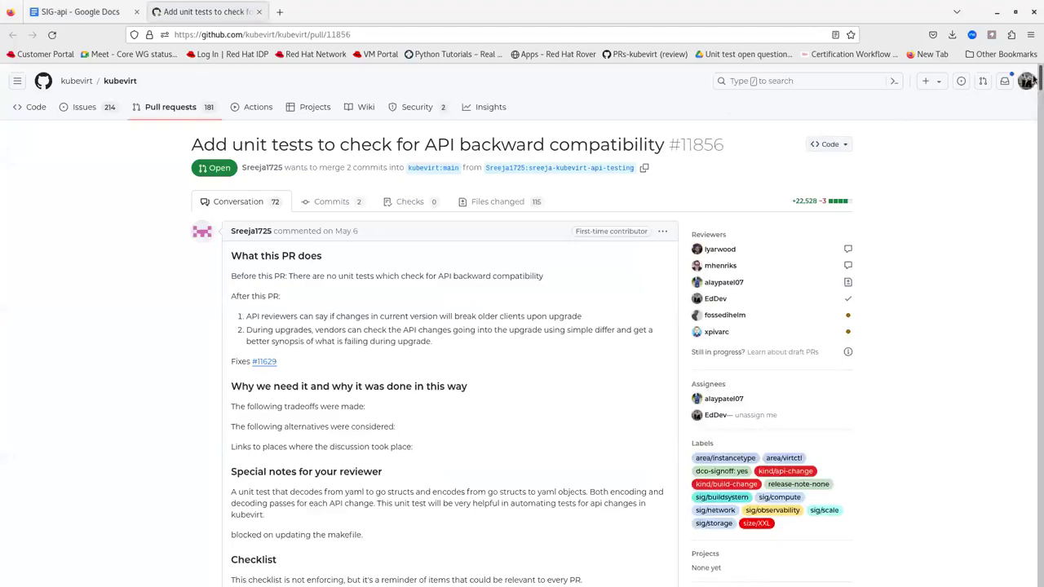
left_click_drag(1033, 79, 1033, 545)
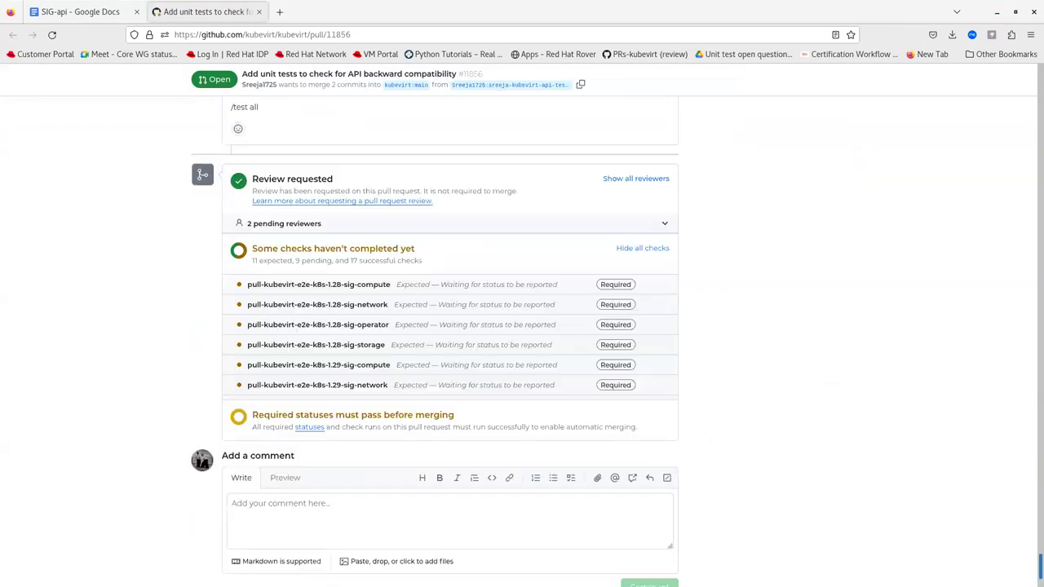
scroll(1033, 545, "up", 3)
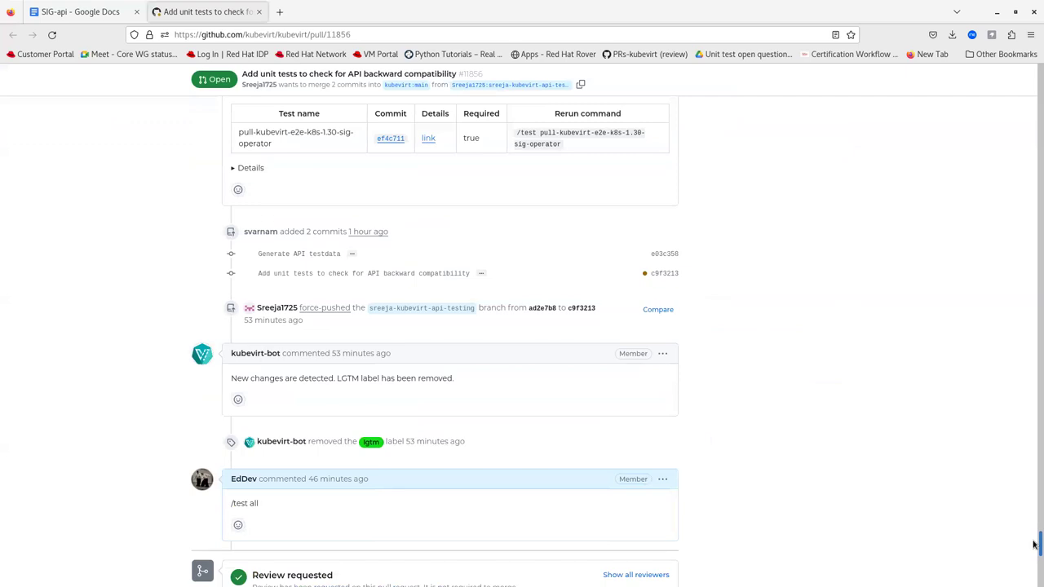
left_click_drag(1034, 545, 1034, 561)
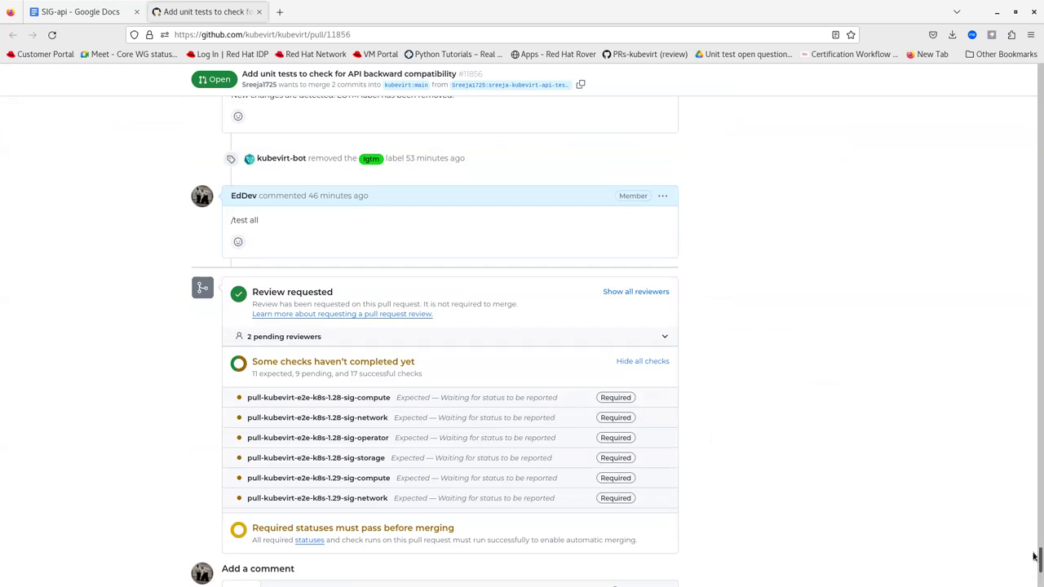
left_click_drag(1034, 557, 1034, 547)
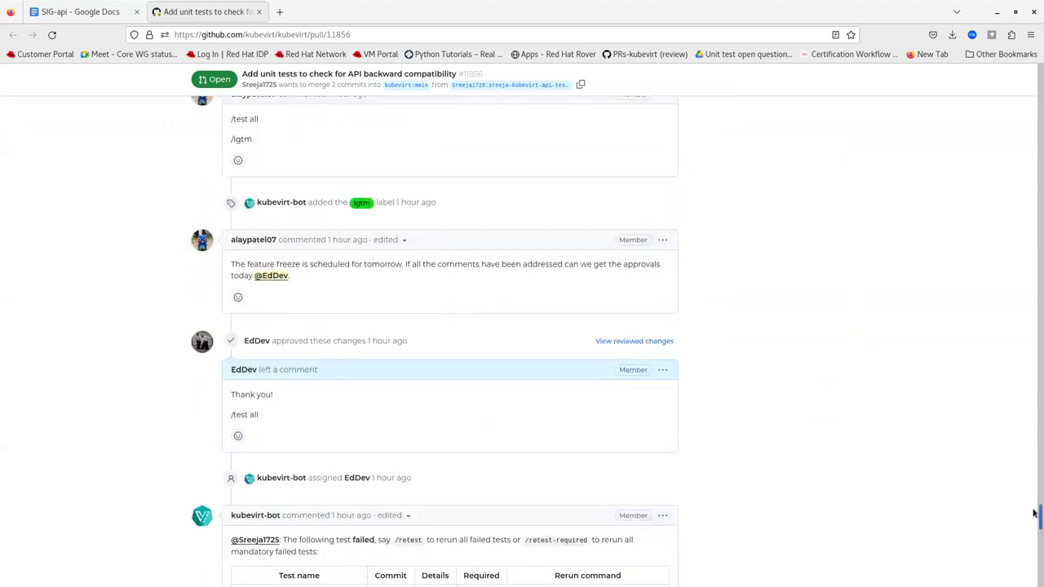
left_click_drag(1033, 546, 1034, 513)
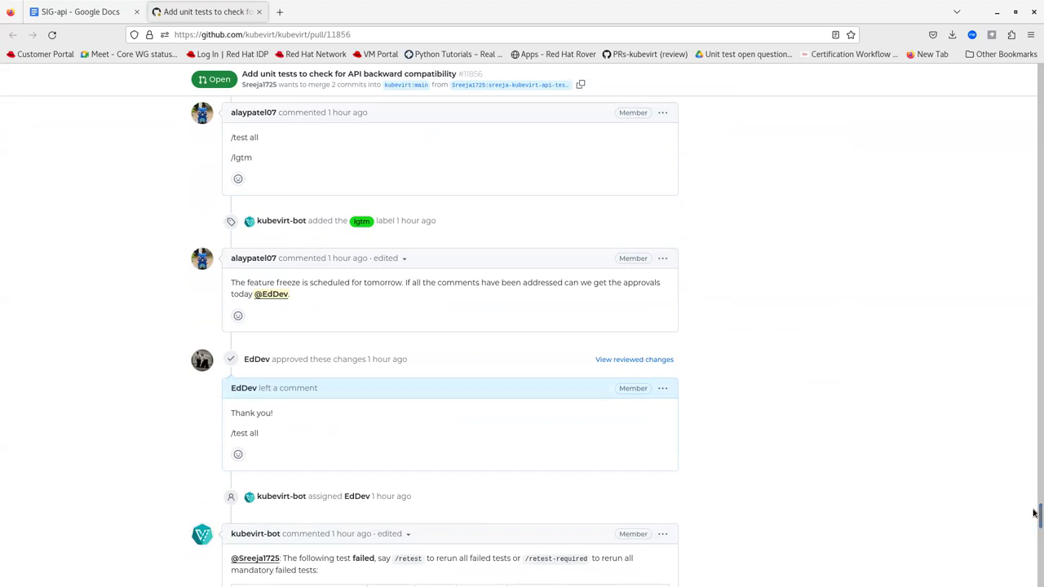
- Switch back to the SIG-api notes to check the Jun 11 entry and its PR link
left_click(96, 13)
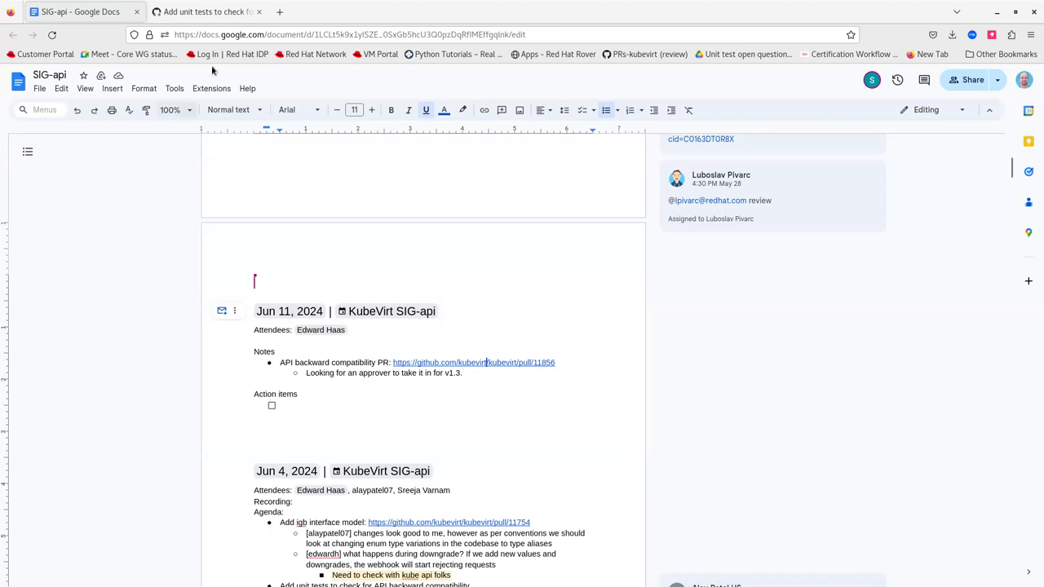
- Return to PR #11856 and review the failed sig-operator test, later commits and pending checks
left_click(186, 11)
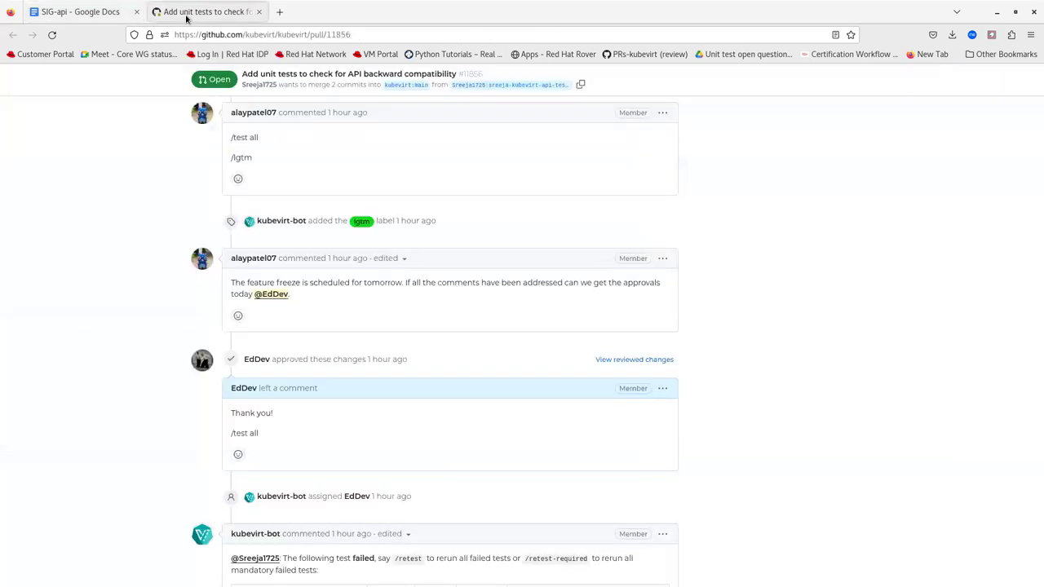
scroll(513, 343, "down", 4)
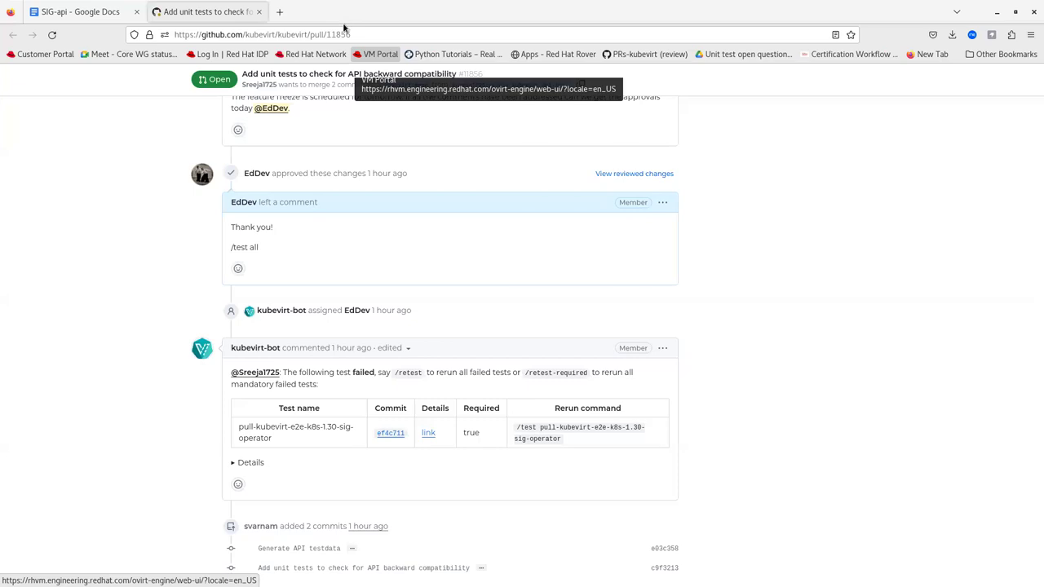
key("Page_Down")
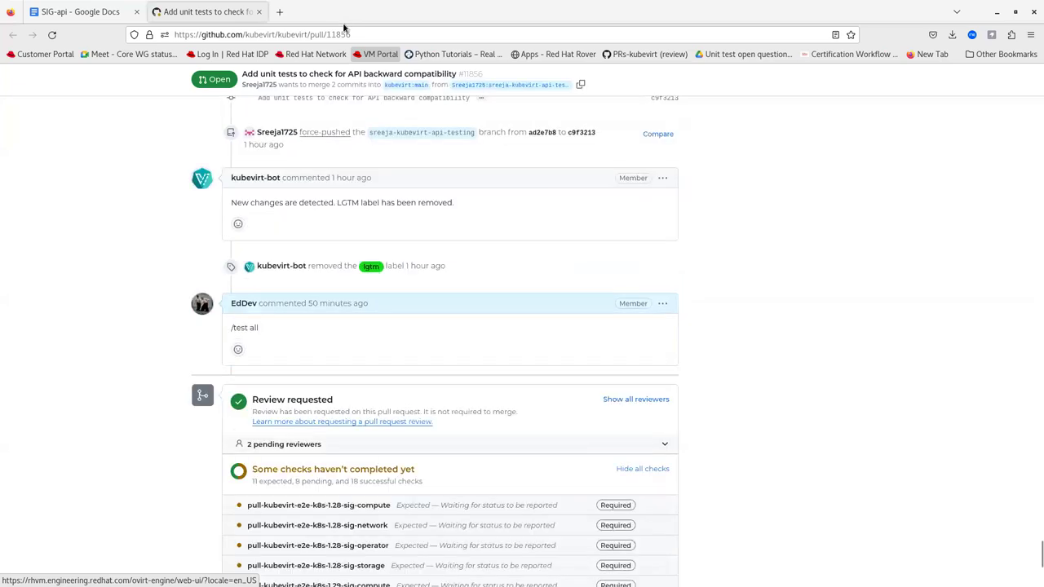
- Review the Jun 11 date details in the notes, then return to PR #11856's conversation
left_click(85, 15)
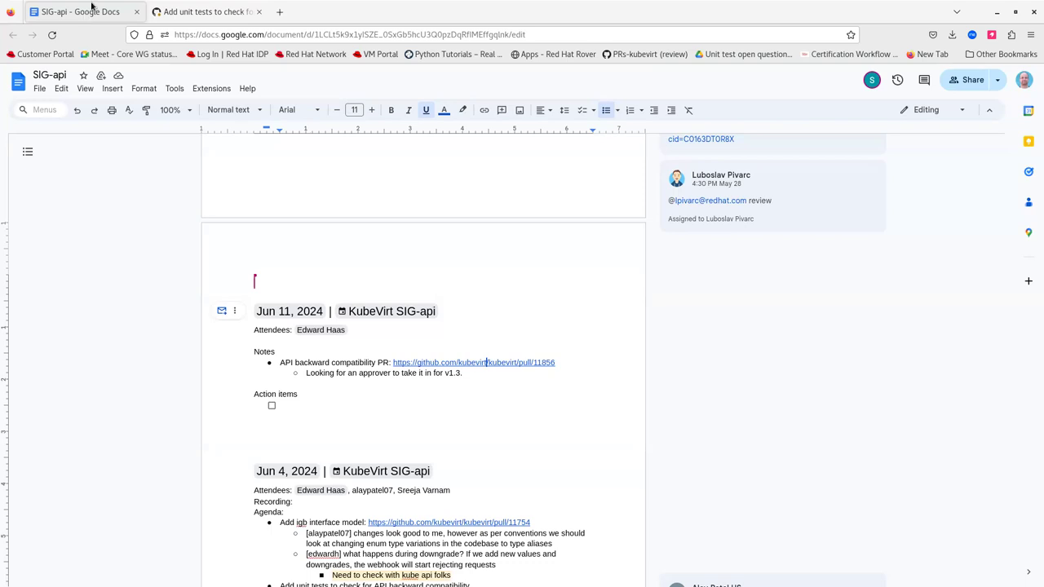
left_click(279, 314)
left_click(202, 18)
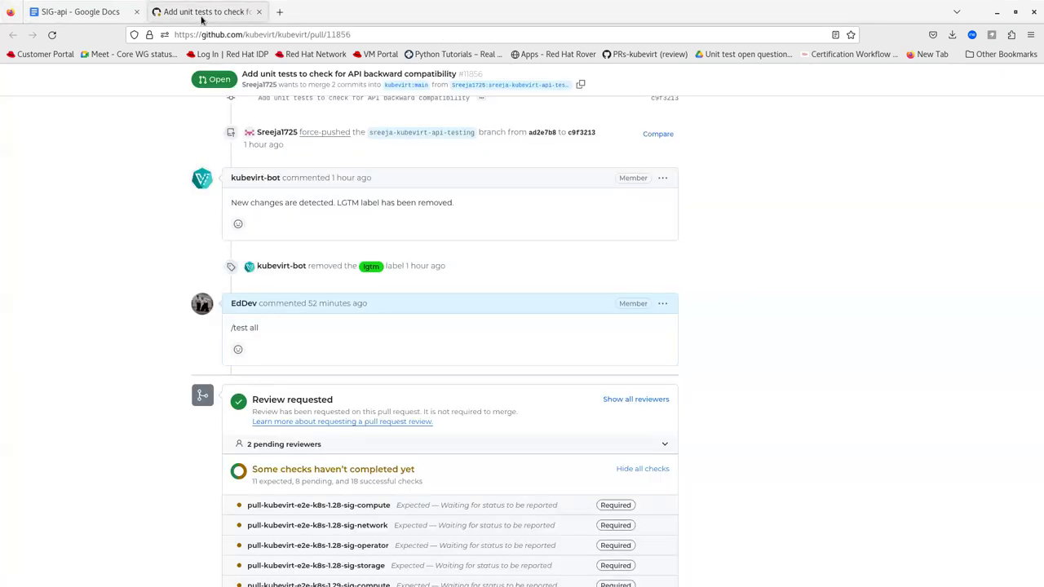
scroll(1034, 408, "up", 1)
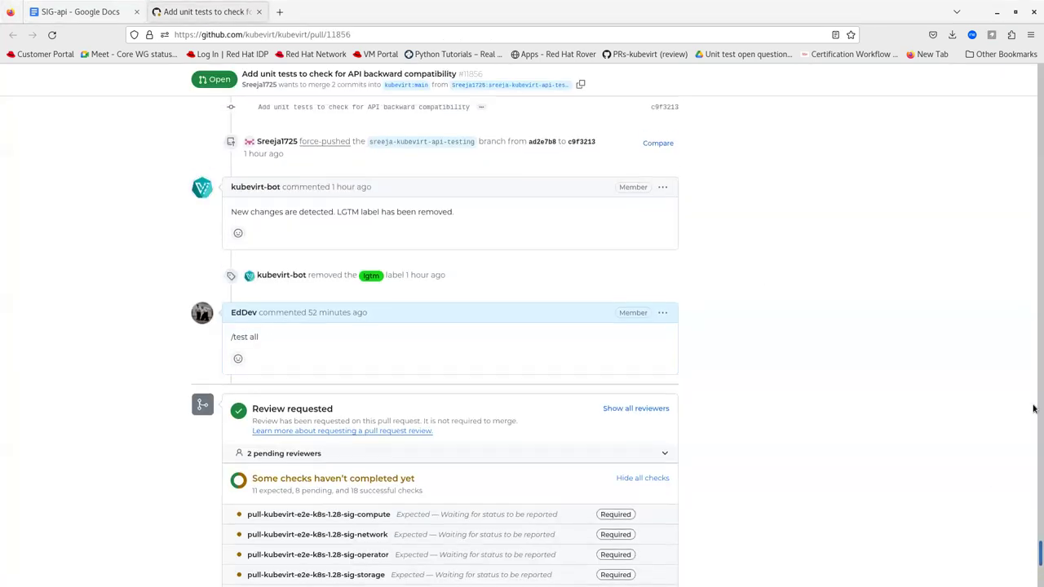
scroll(1033, 409, "up", 10)
scroll(1025, 135, "up", 10)
scroll(1021, 77, "up", 10)
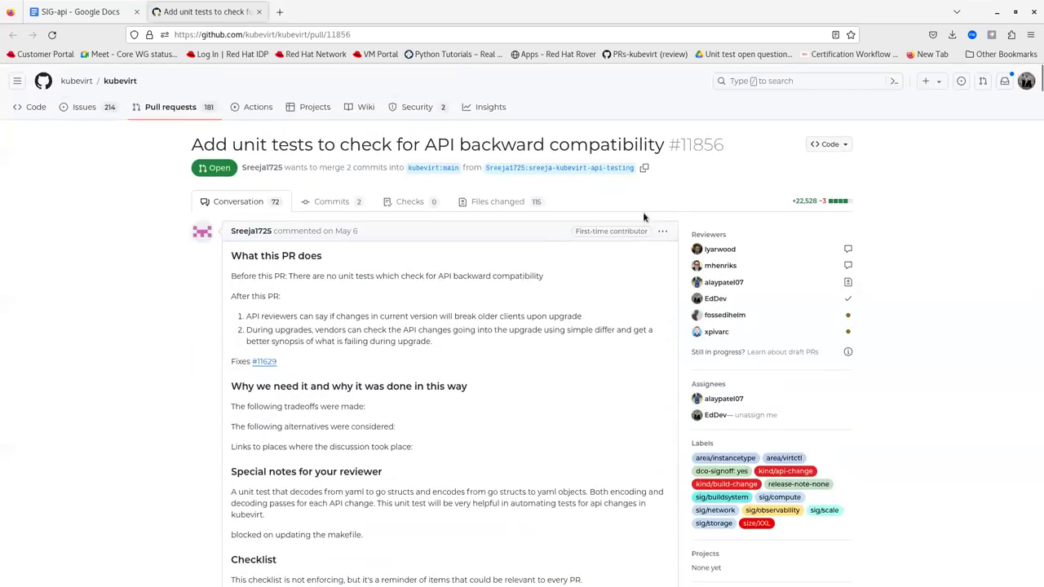
- In Files changed, collapse the roundtrip, HEAD, release-1.0 and release-1.2 folders in the tree
left_click(488, 204)
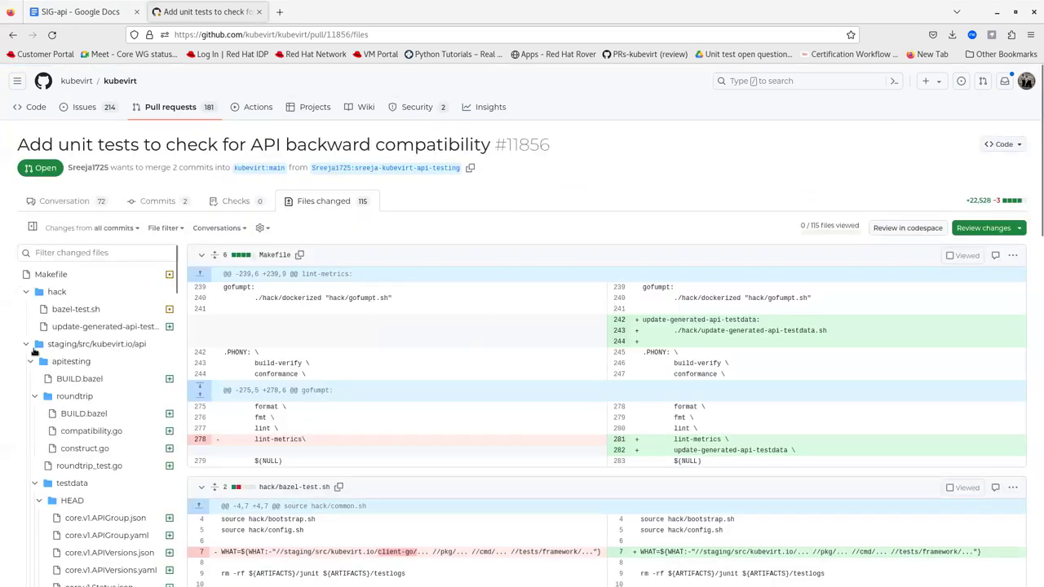
left_click(34, 396)
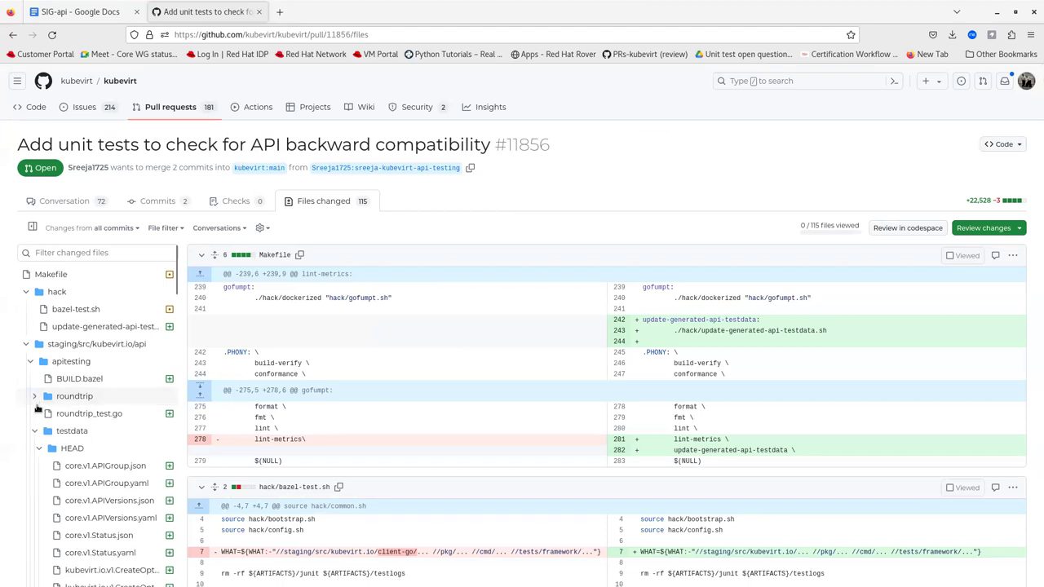
left_click(38, 449)
scroll(39, 445, "down", 3)
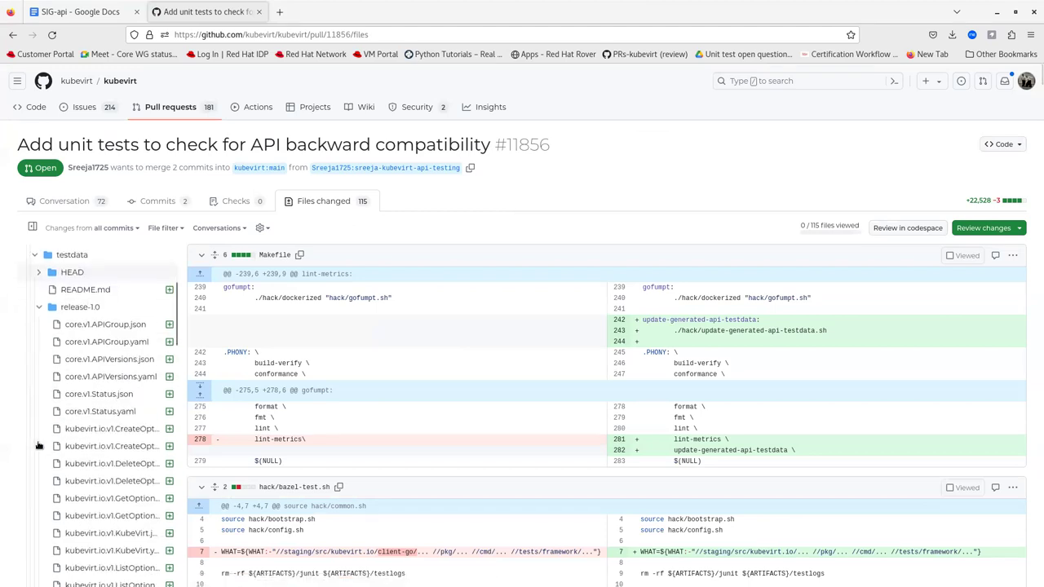
left_click(39, 308)
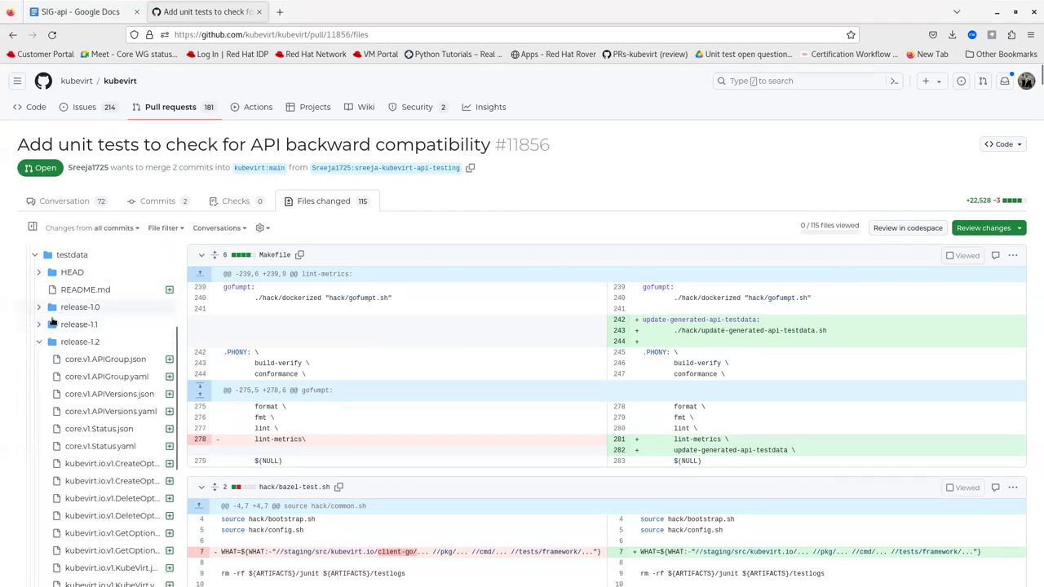
left_click(39, 343)
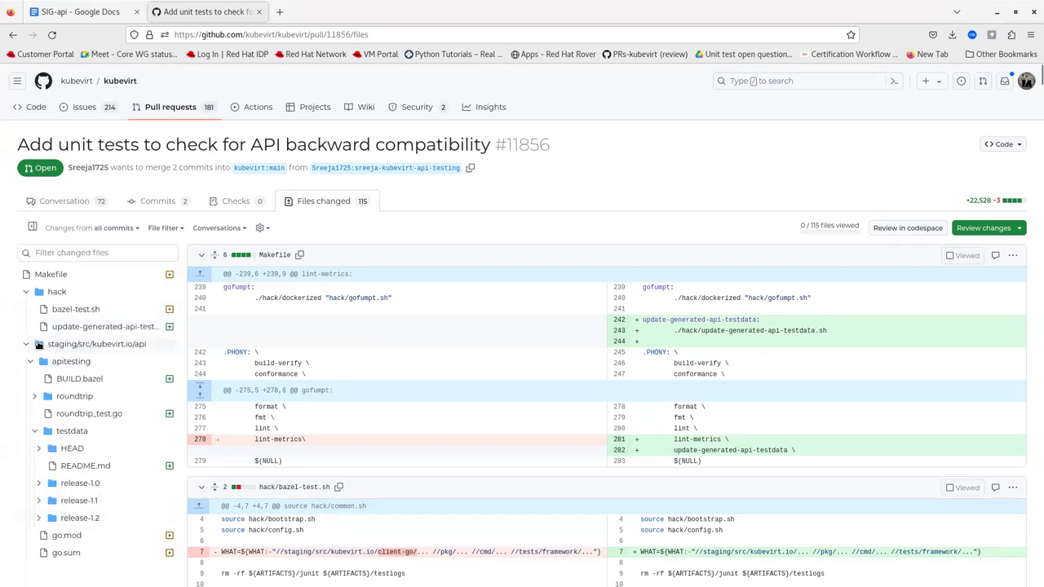
scroll(89, 546, "down", 1)
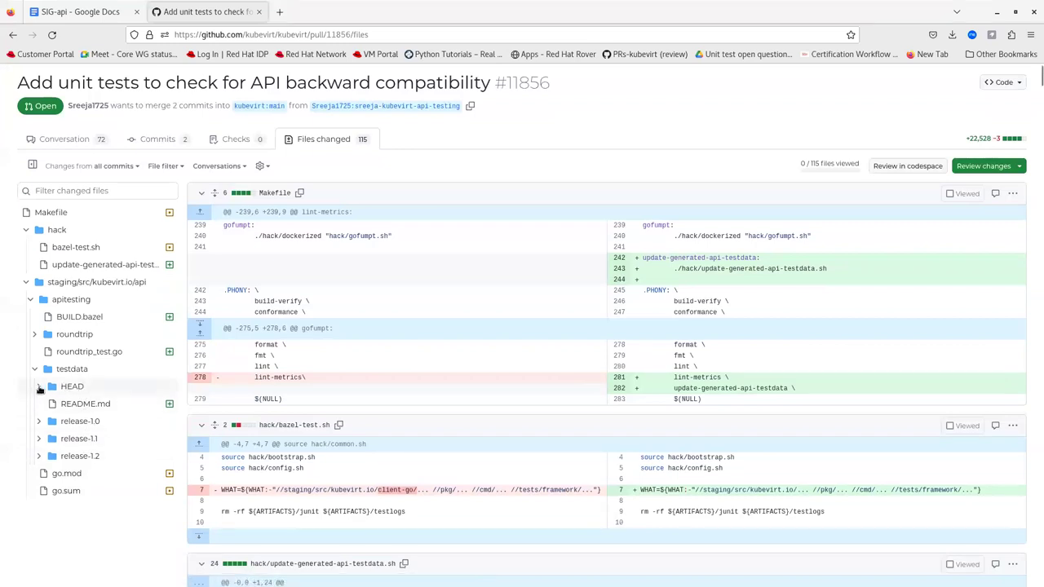
- Expand the HEAD testdata folder to inspect its files, then collapse it again
left_click(39, 390)
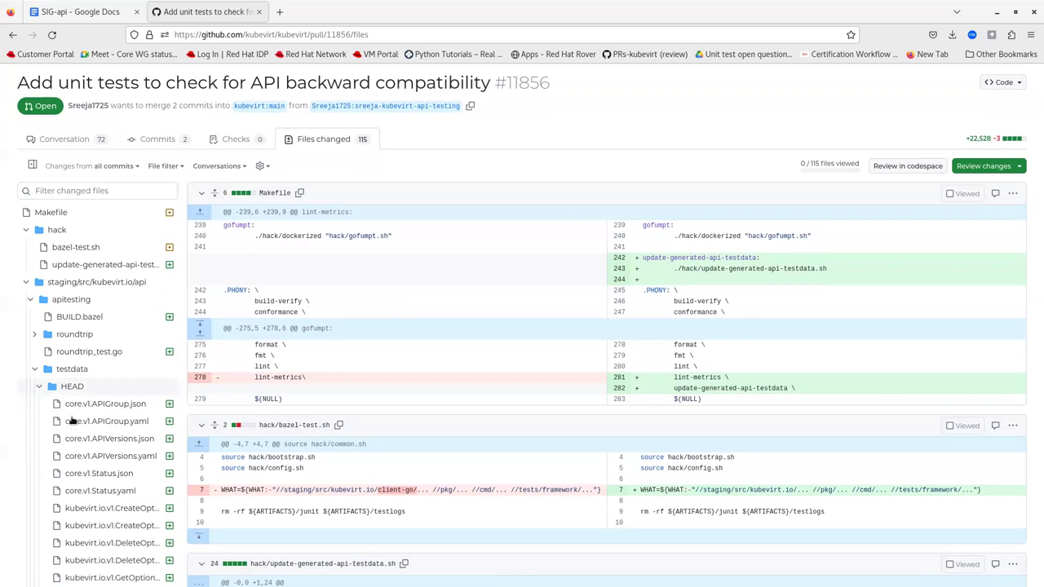
scroll(81, 433, "down", 4)
scroll(82, 433, "up", 3)
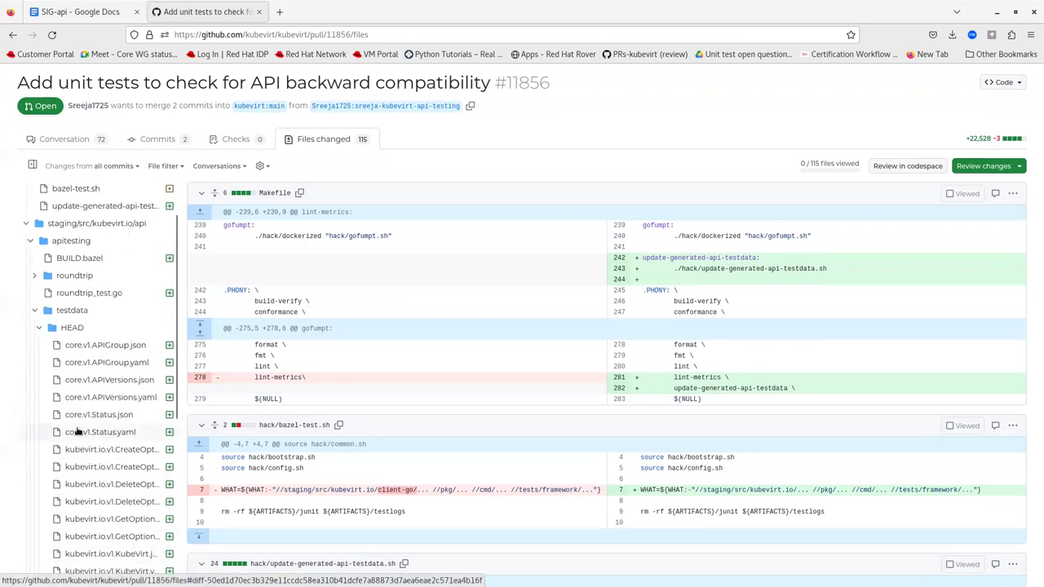
left_click(38, 328)
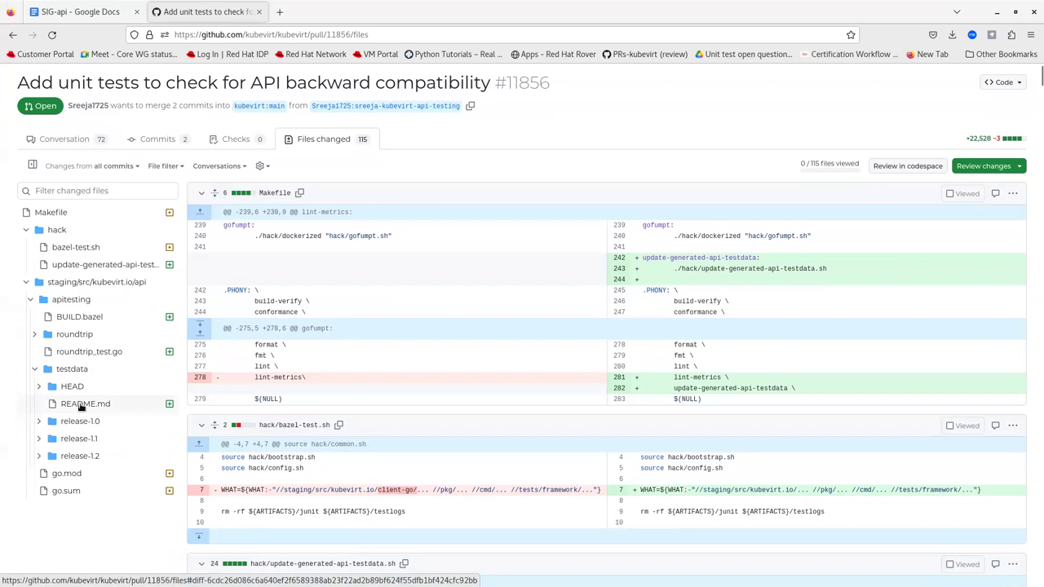
left_click(37, 388)
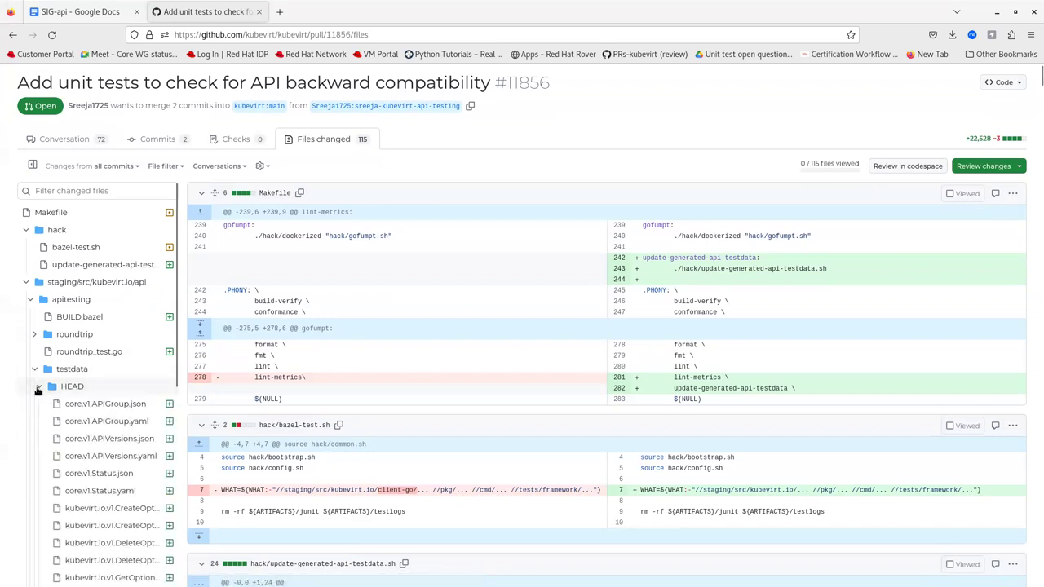
left_click(38, 389)
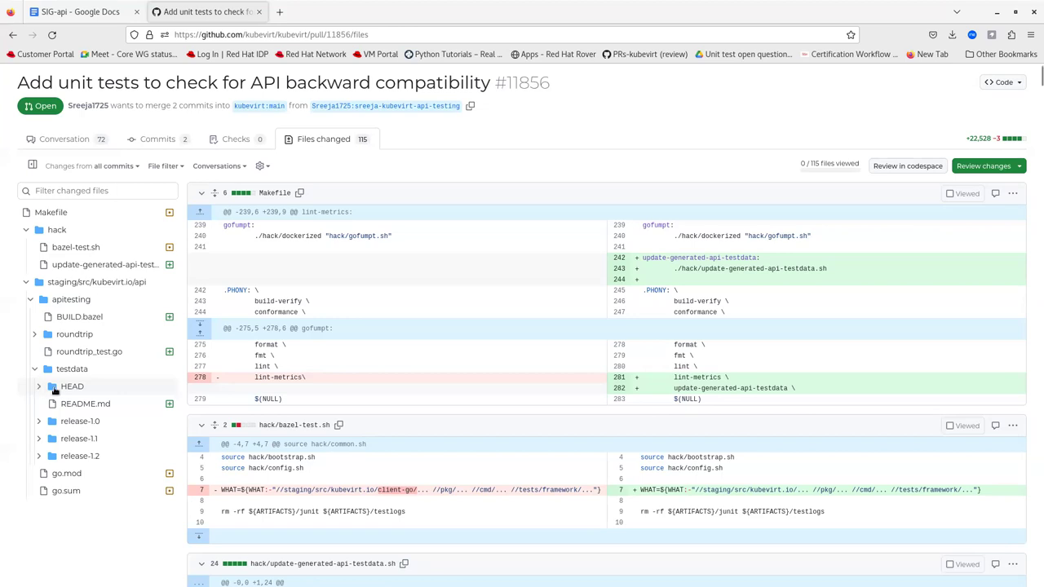
- Read the testdata README.md diff on API serialization compatibility tests, then collapse apitesting
left_click(86, 403)
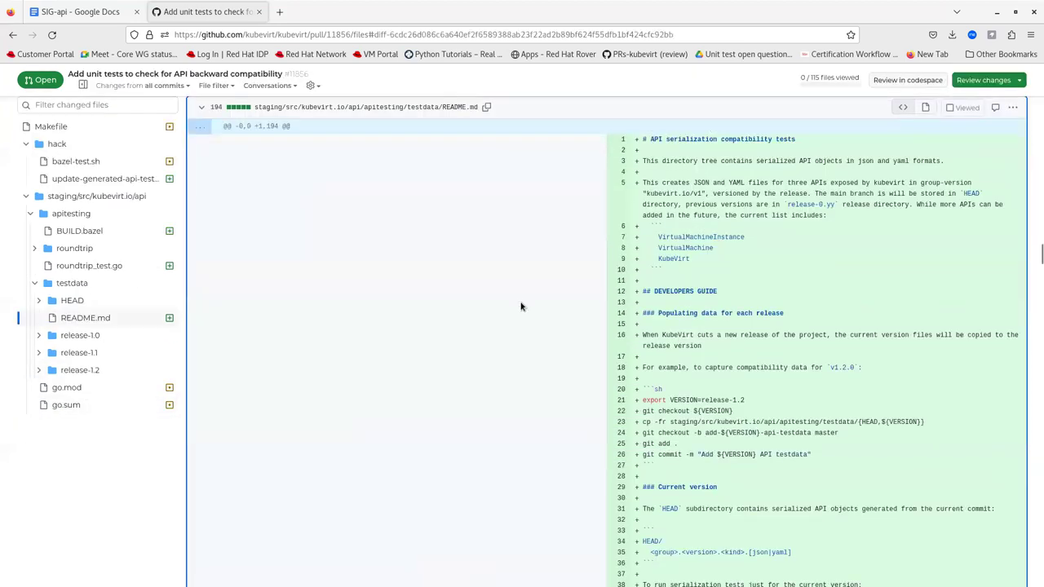
scroll(634, 294, "down", 3)
scroll(652, 292, "down", 7)
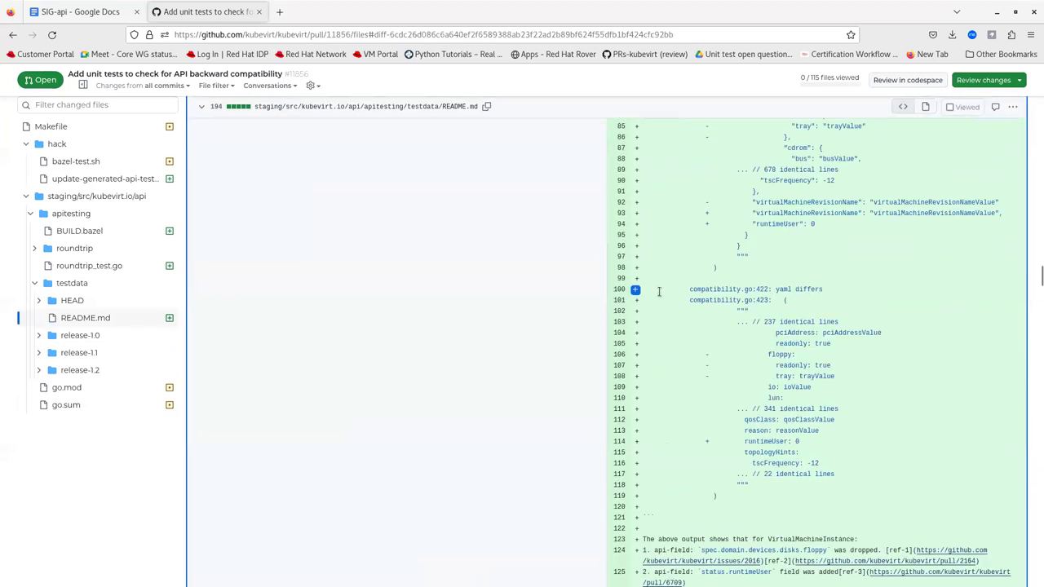
scroll(660, 292, "up", 3)
scroll(659, 292, "up", 7)
scroll(659, 292, "up", 4)
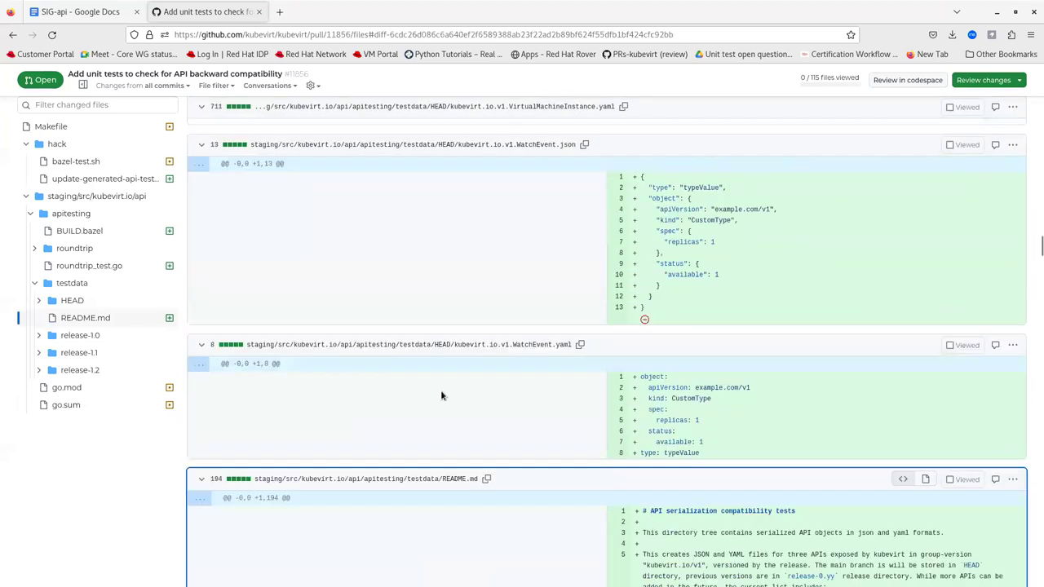
scroll(440, 390, "down", 3)
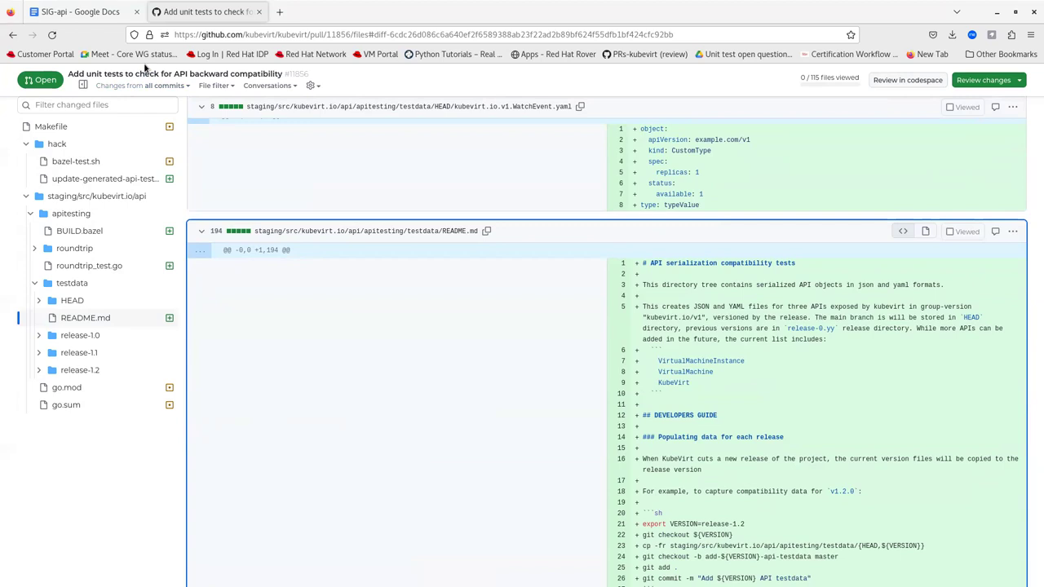
scroll(549, 312, "down", 5)
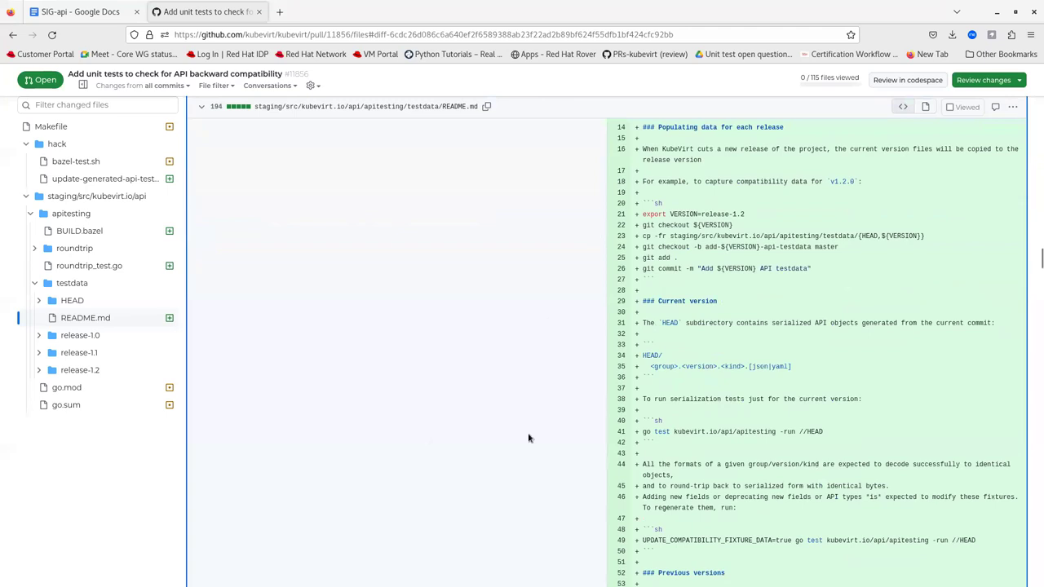
scroll(529, 439, "down", 2)
scroll(529, 439, "down", 1)
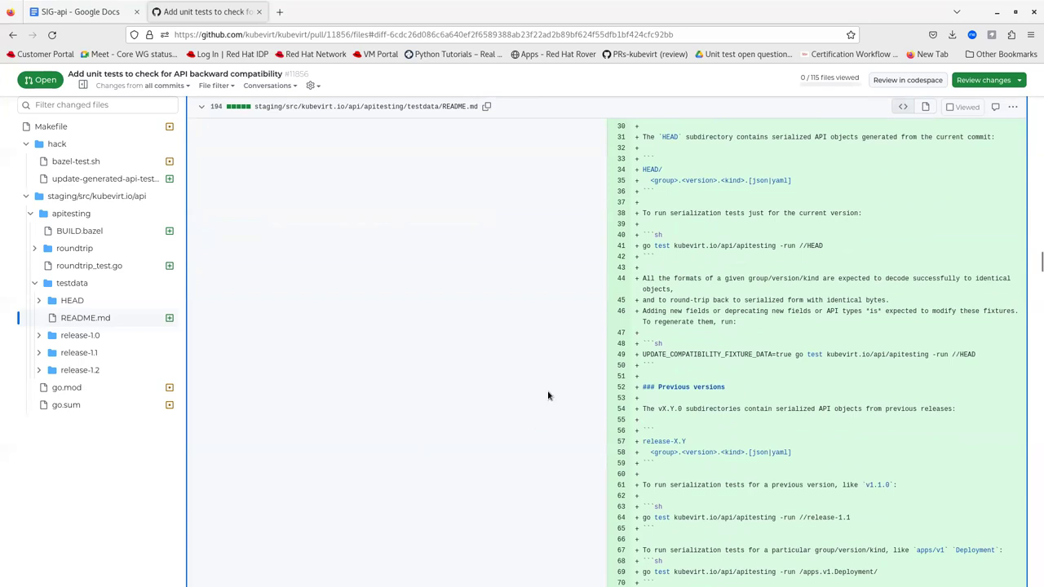
scroll(549, 397, "up", 4)
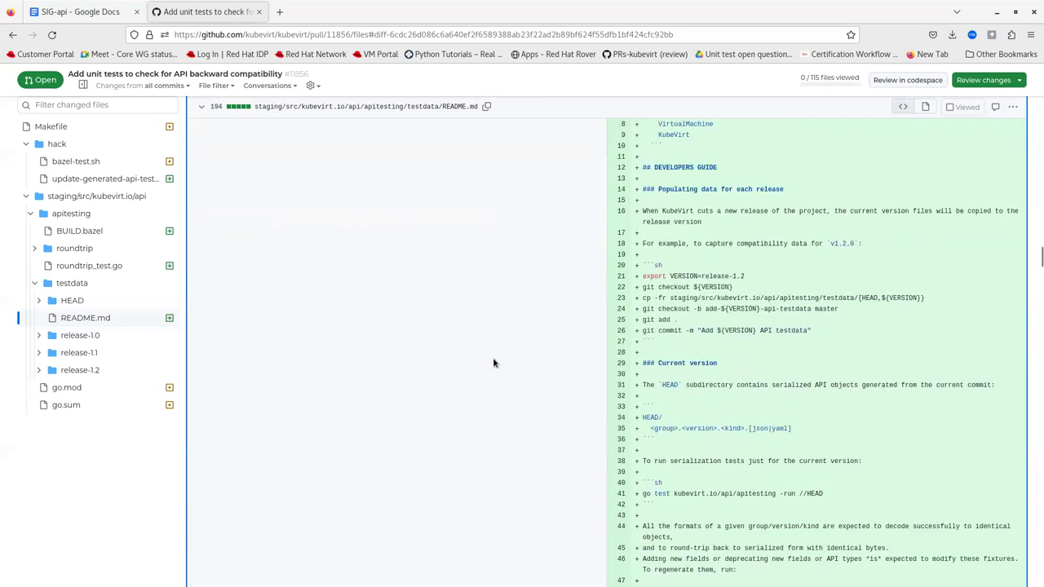
left_click(31, 214)
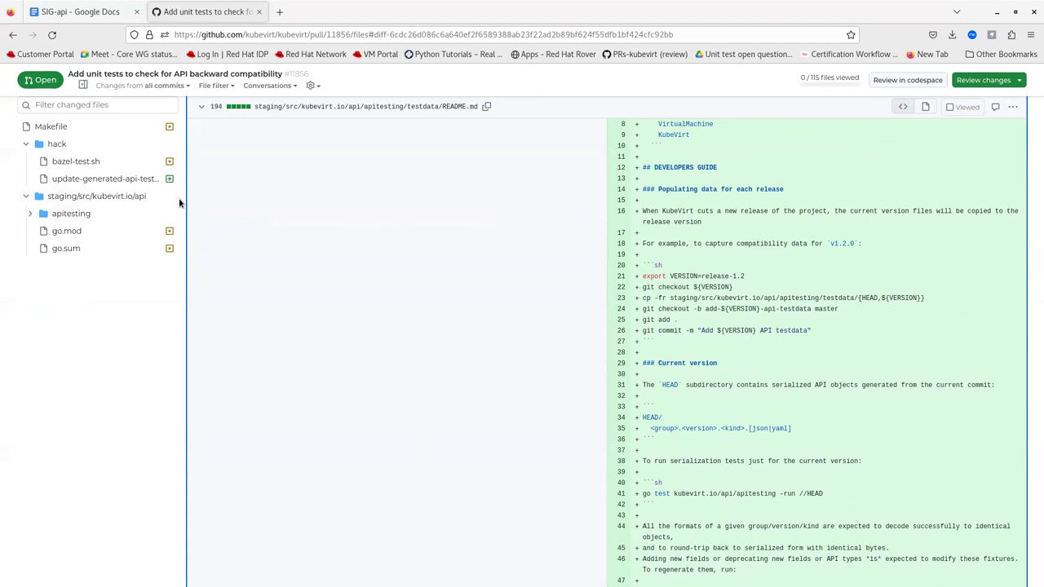
- Select the added testify line in the api module's go.mod diff, then revisit the conversation
left_click(69, 232)
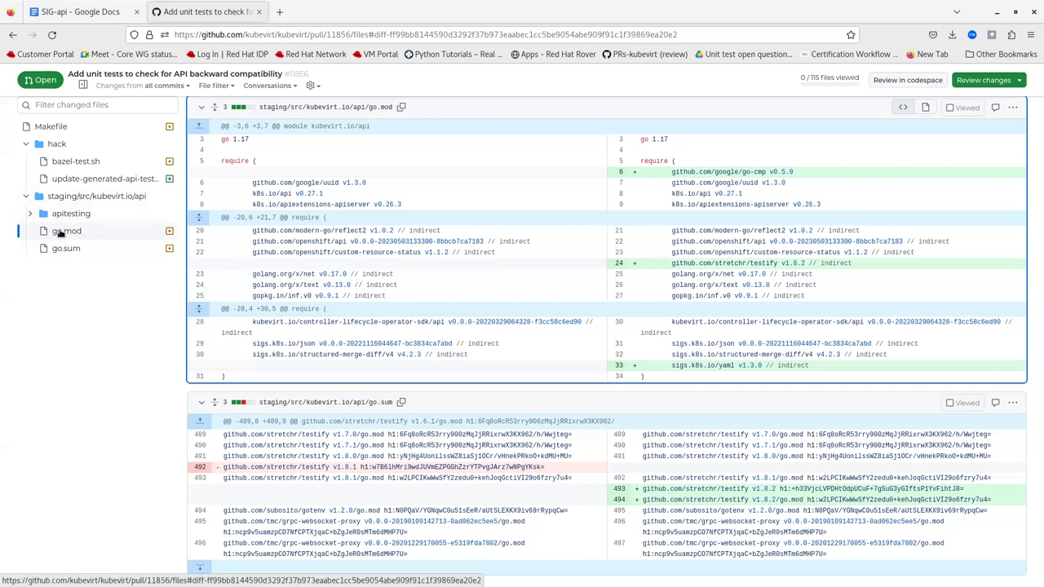
mouse_move(667, 264)
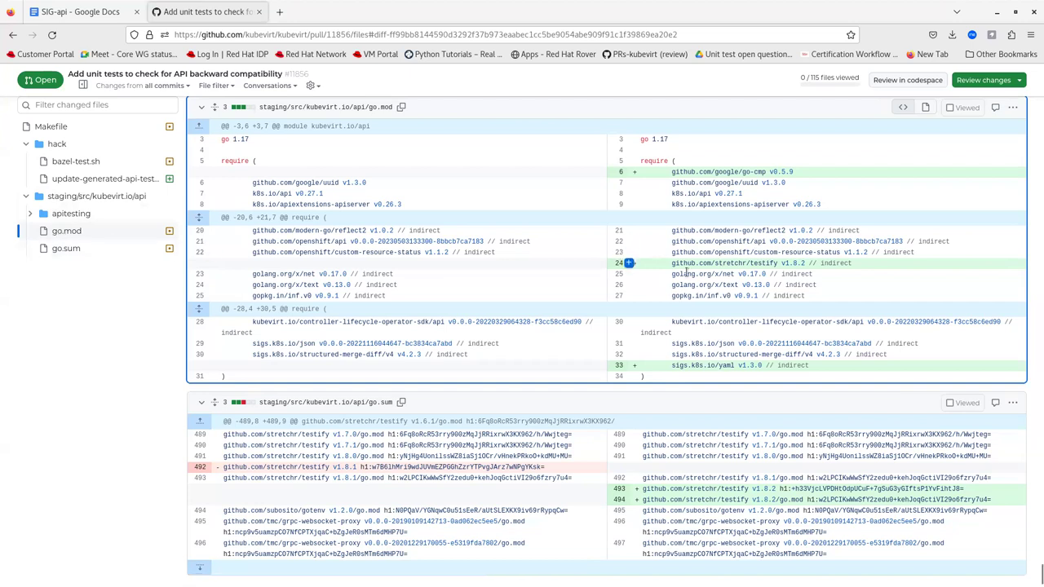
left_click_drag(668, 263, 868, 264)
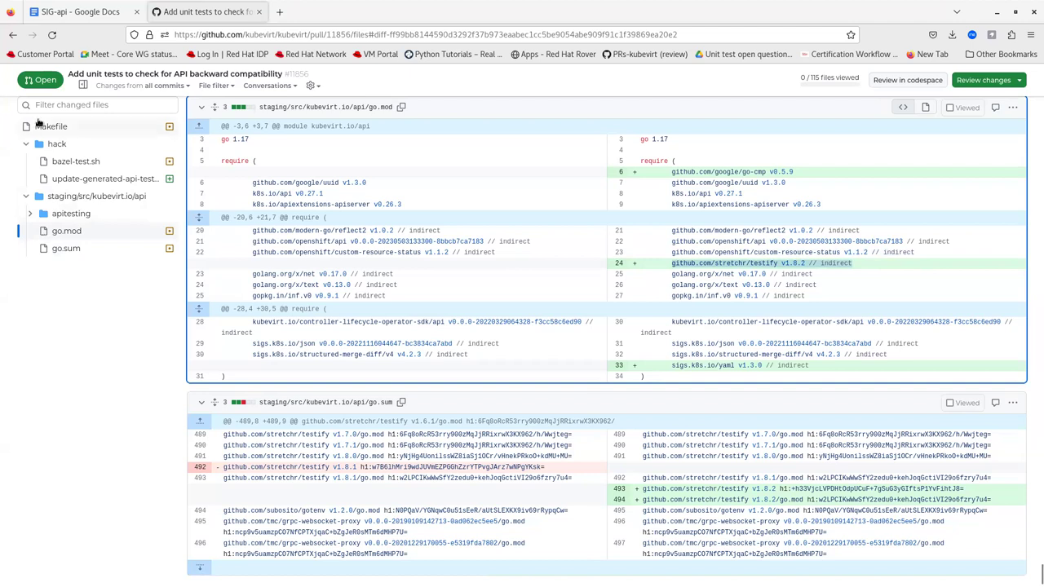
scroll(56, 250, "up", 3)
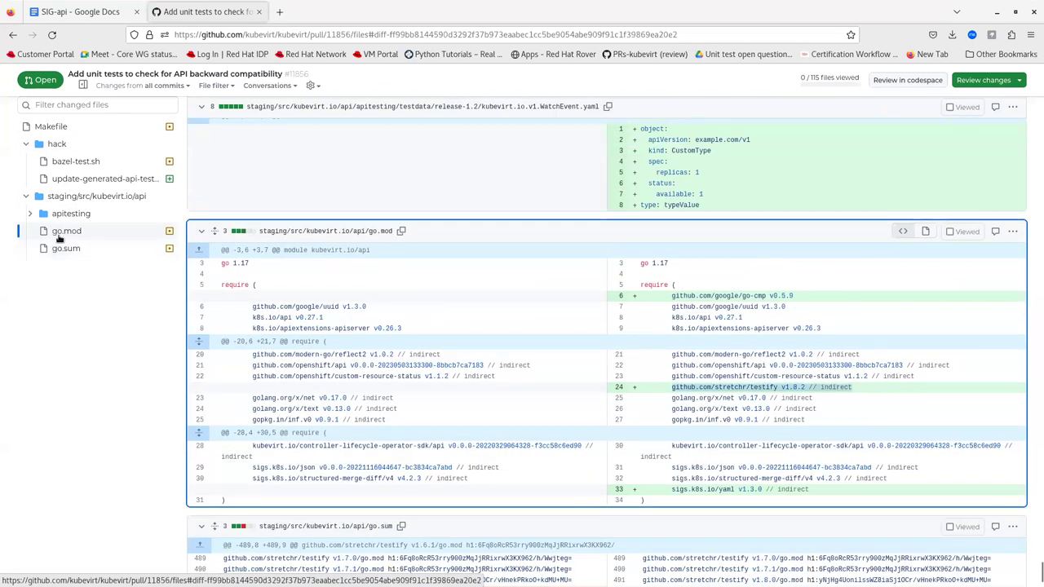
scroll(433, 360, "down", 1)
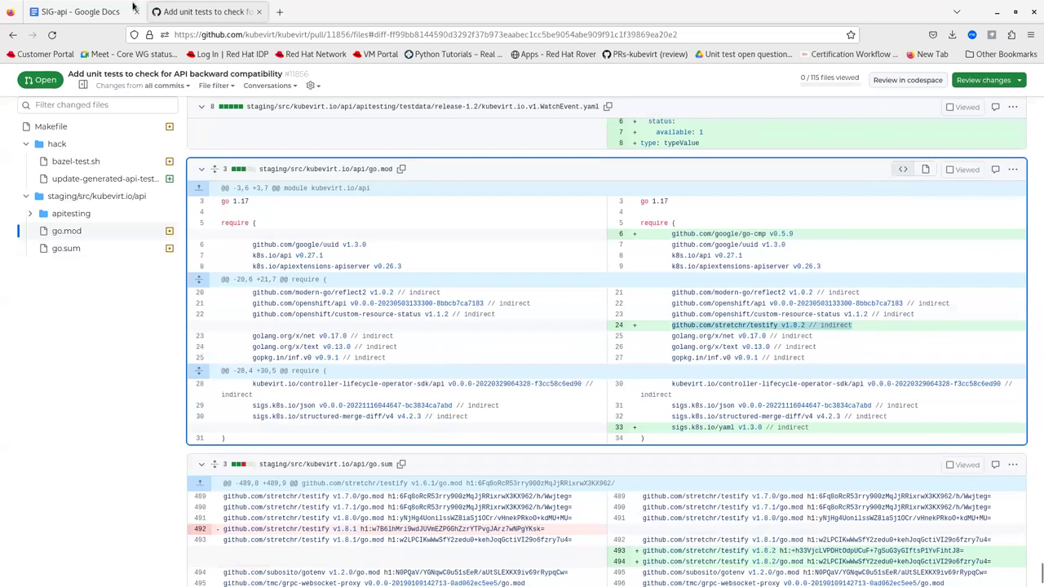
mouse_move(718, 234)
scroll(934, 248, "up", 5)
scroll(937, 238, "up", 5)
scroll(937, 245, "up", 5)
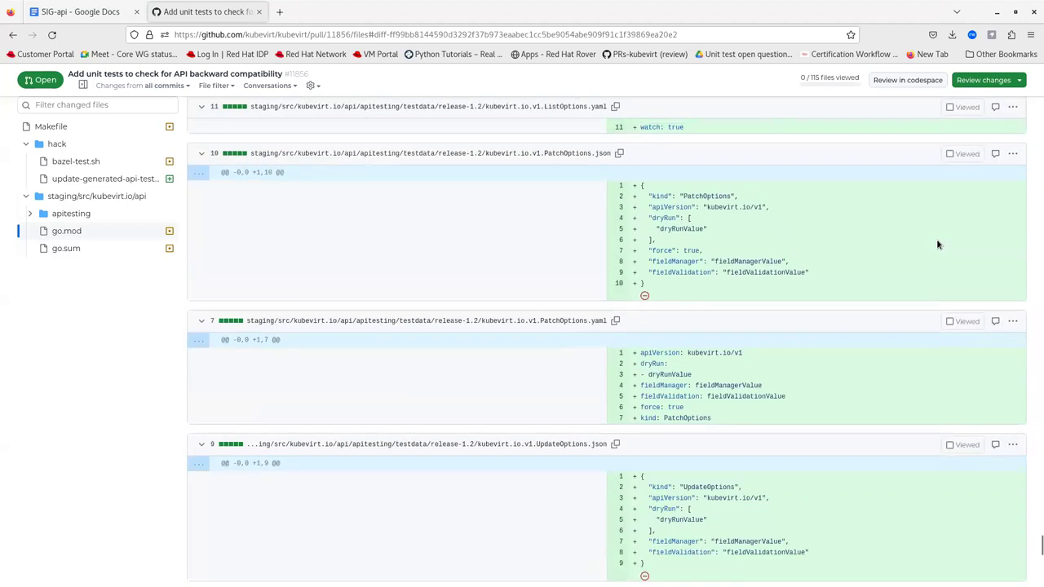
scroll(937, 245, "up", 5)
scroll(937, 238, "up", 5)
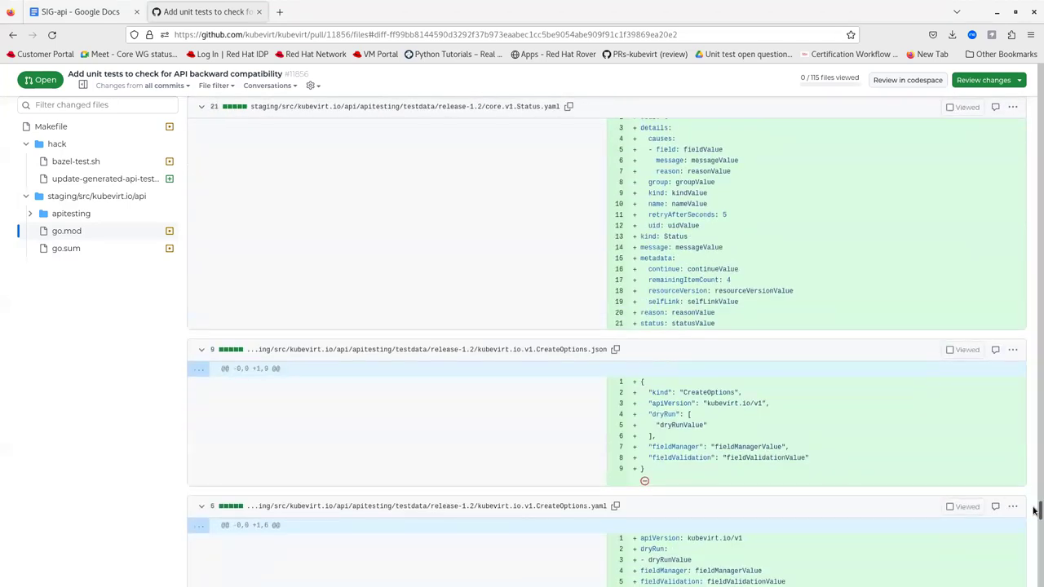
left_click_drag(1034, 513, 1033, 62)
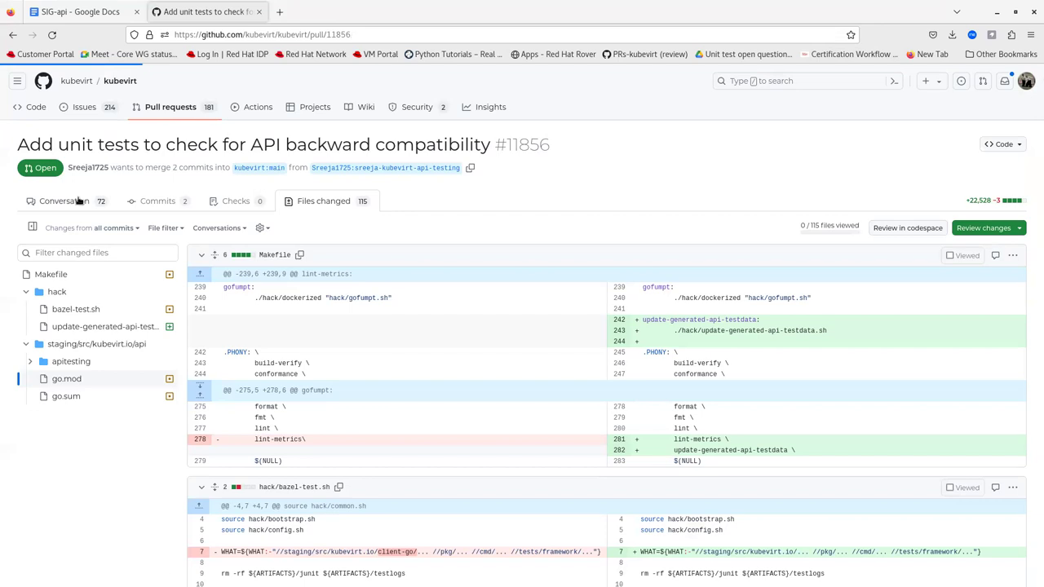
left_click(79, 200)
scroll(594, 319, "down", 1)
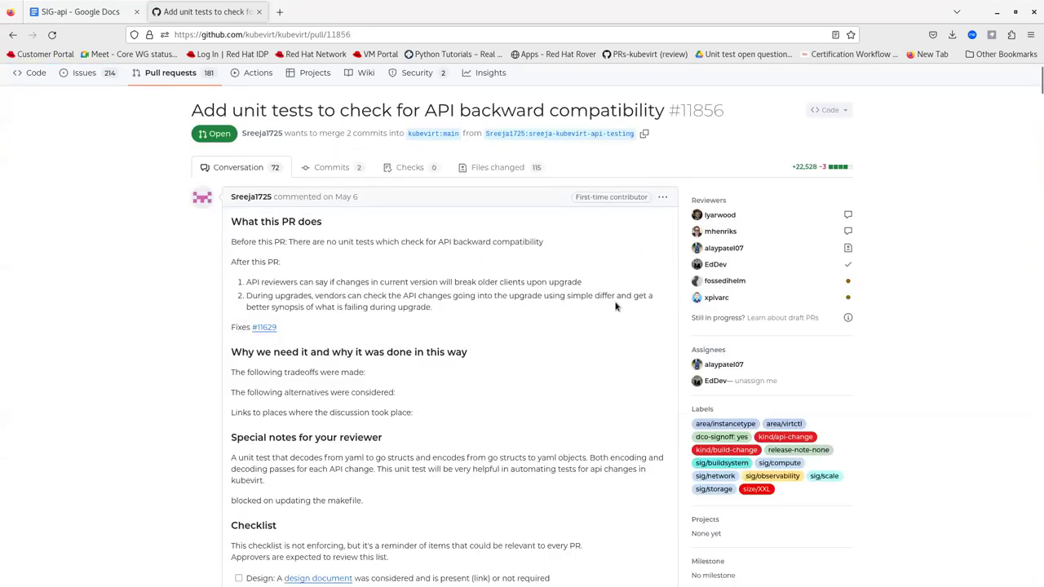
scroll(594, 320, "down", 5)
scroll(582, 329, "down", 10)
scroll(583, 329, "down", 3)
scroll(583, 329, "down", 5)
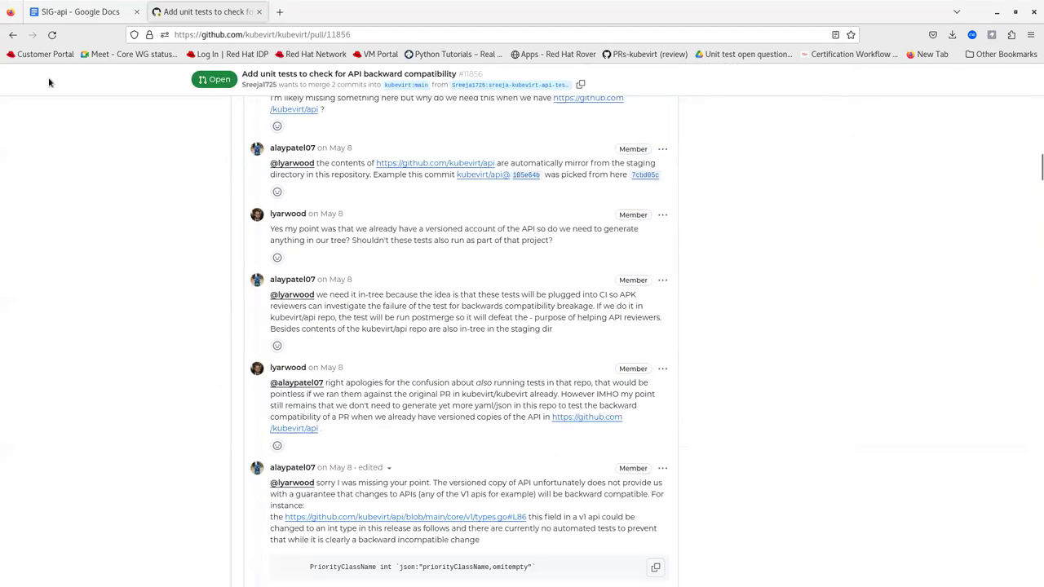
left_click(12, 35)
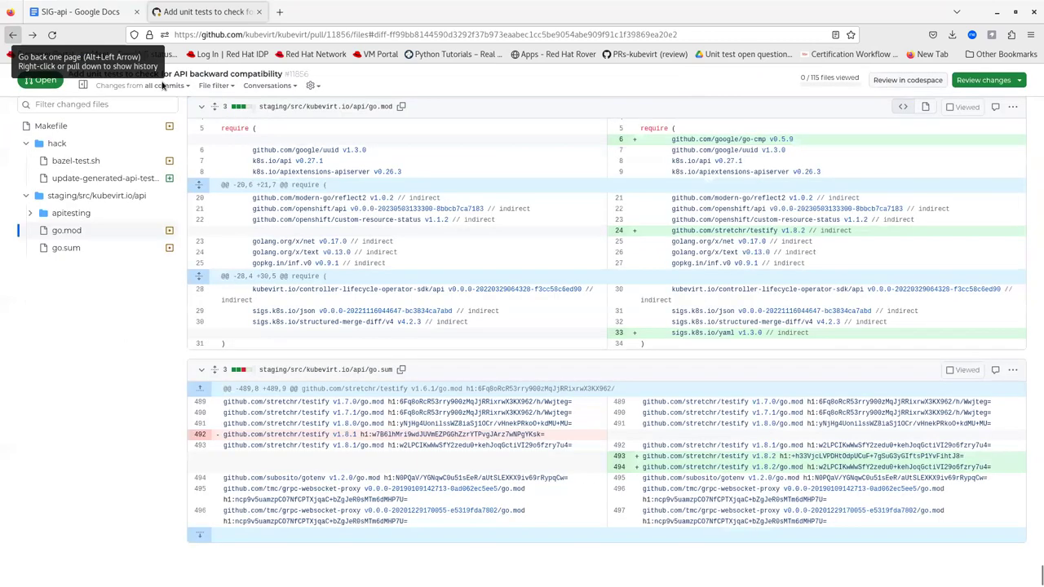
mouse_move(694, 366)
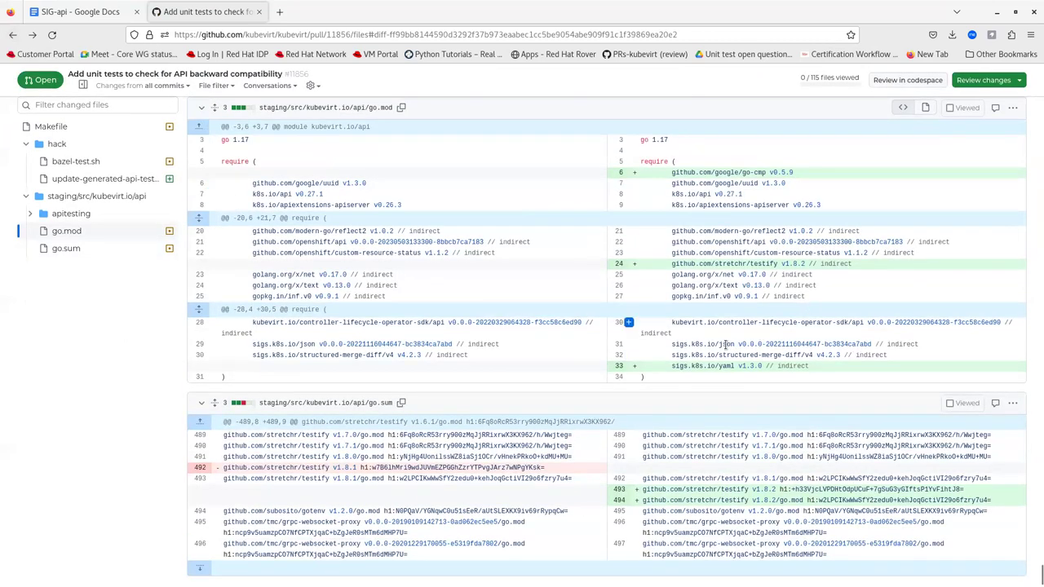
- Highlight the added sigs.k8s.io/yaml and testify v1.8.2 lines, then the go.sum testify v1.8.1 entry
left_click_drag(671, 366, 739, 367)
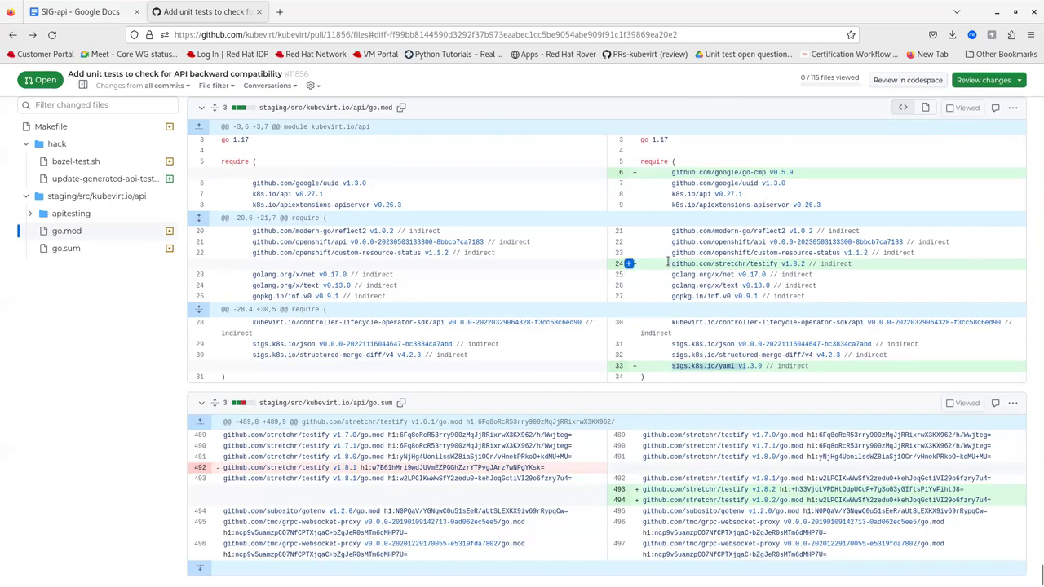
left_click_drag(671, 264, 858, 268)
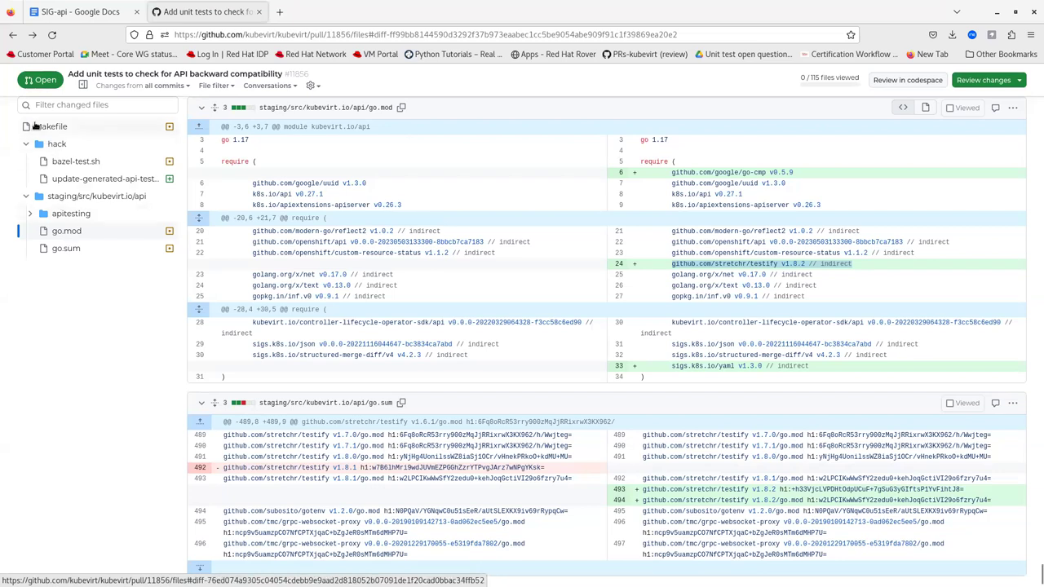
left_click(723, 263)
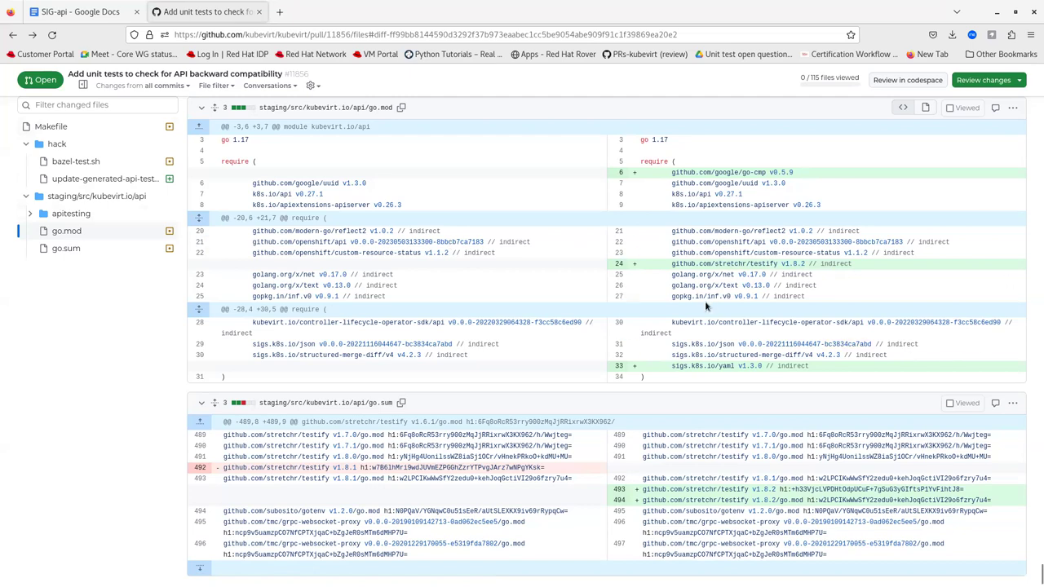
double_click(739, 479)
double_click(772, 479)
left_click_drag(719, 478, 644, 479)
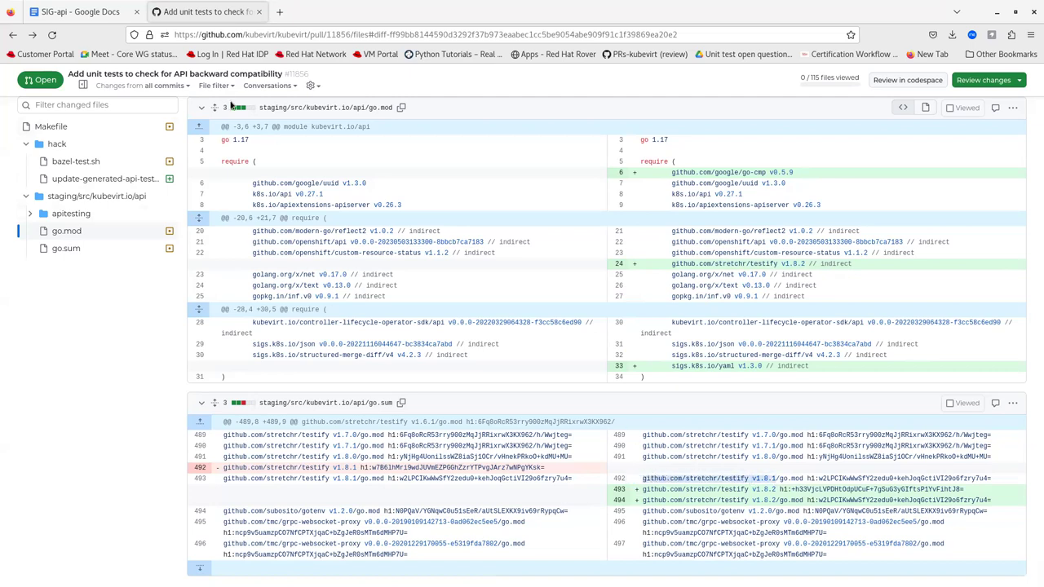
- Highlight go.mod's testify v1.8.2 and go-cmp additions, then jump to the release-1.2 test data diffs
mouse_move(790, 263)
left_click_drag(808, 263, 718, 263)
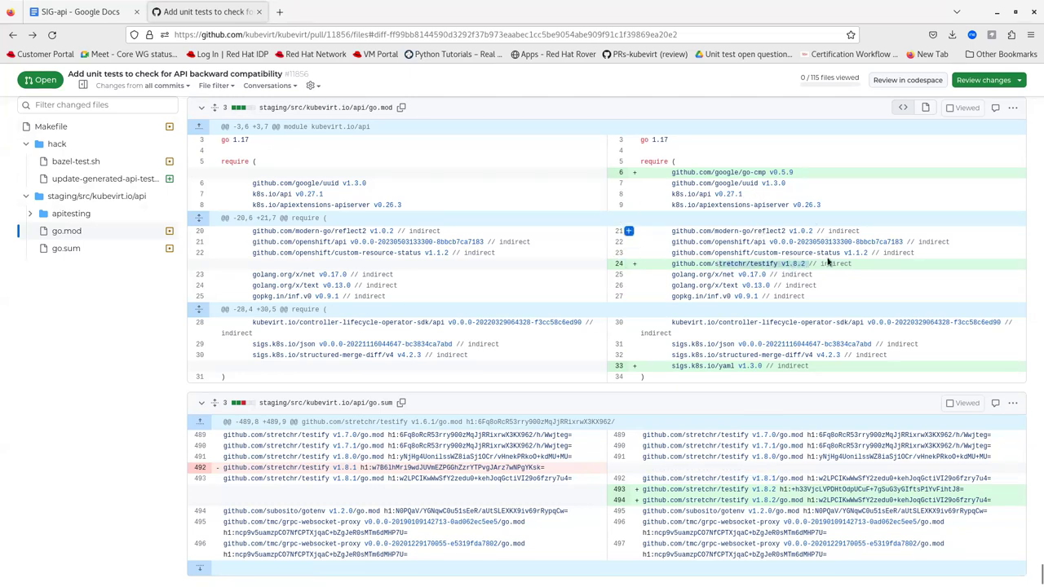
left_click(739, 173)
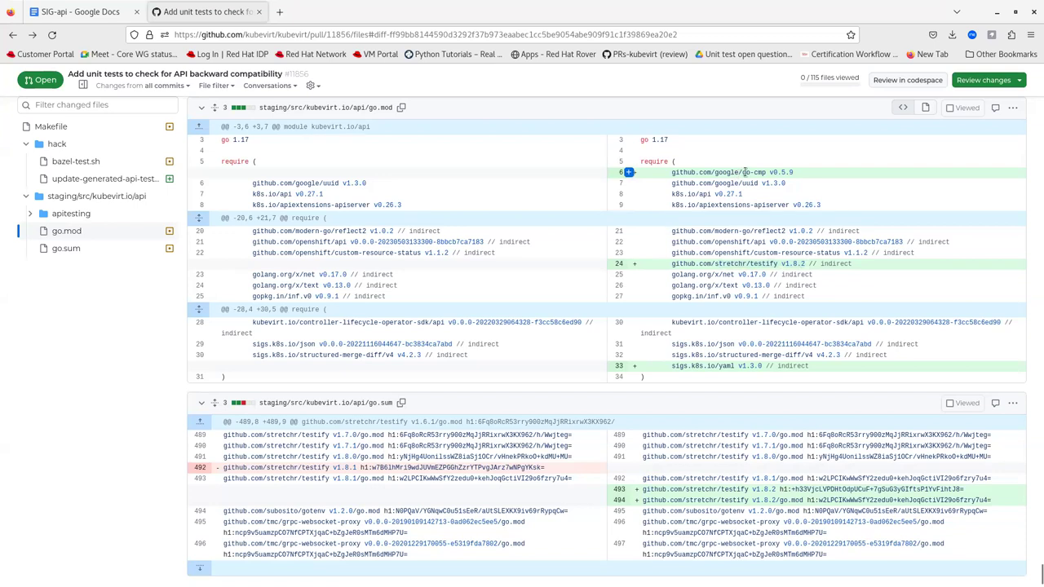
left_click_drag(740, 173, 767, 173)
left_click(148, 161)
scroll(245, 187, "up", 10)
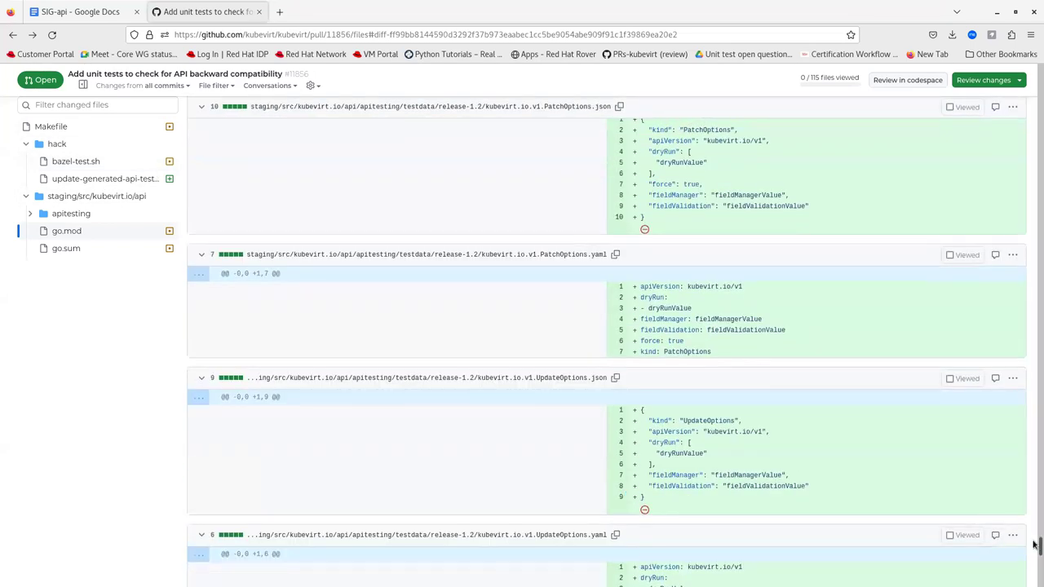
- Scroll through the checks list (18 successful, 8 pending), then return to the conversation's top
left_click_drag(1034, 545, 1033, 158)
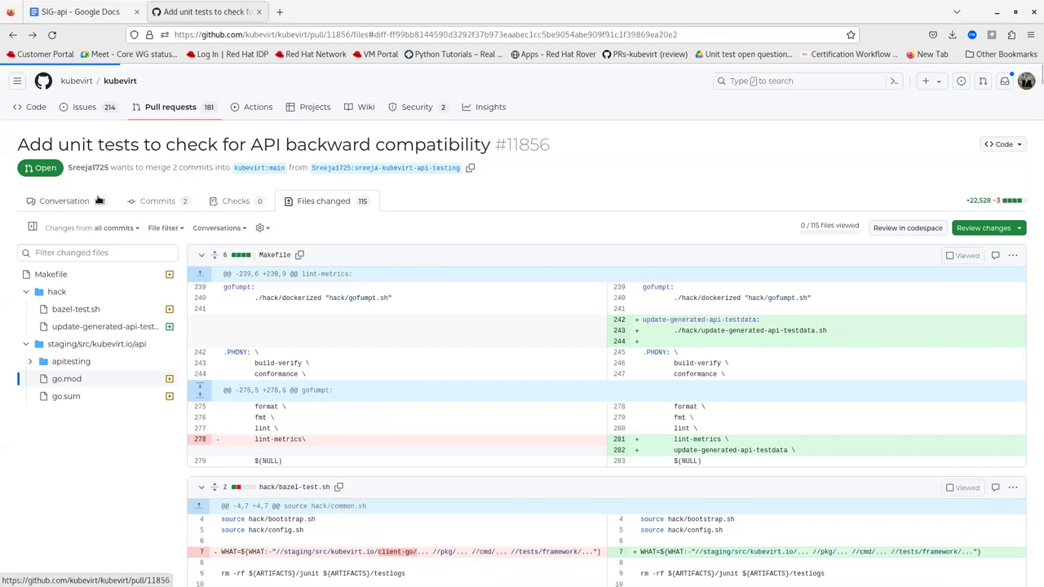
left_click(99, 201)
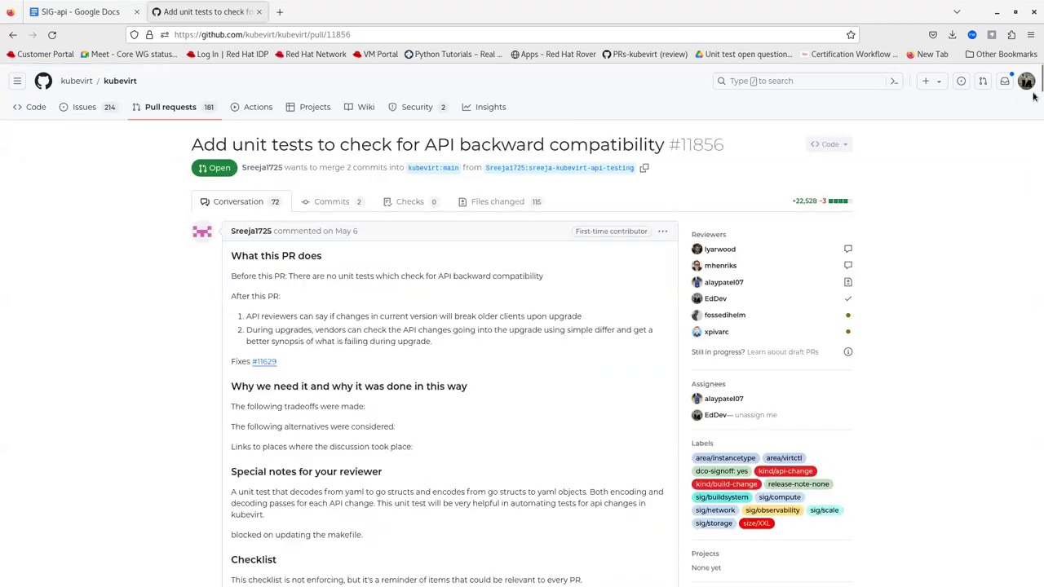
left_click_drag(1041, 85, 1041, 575)
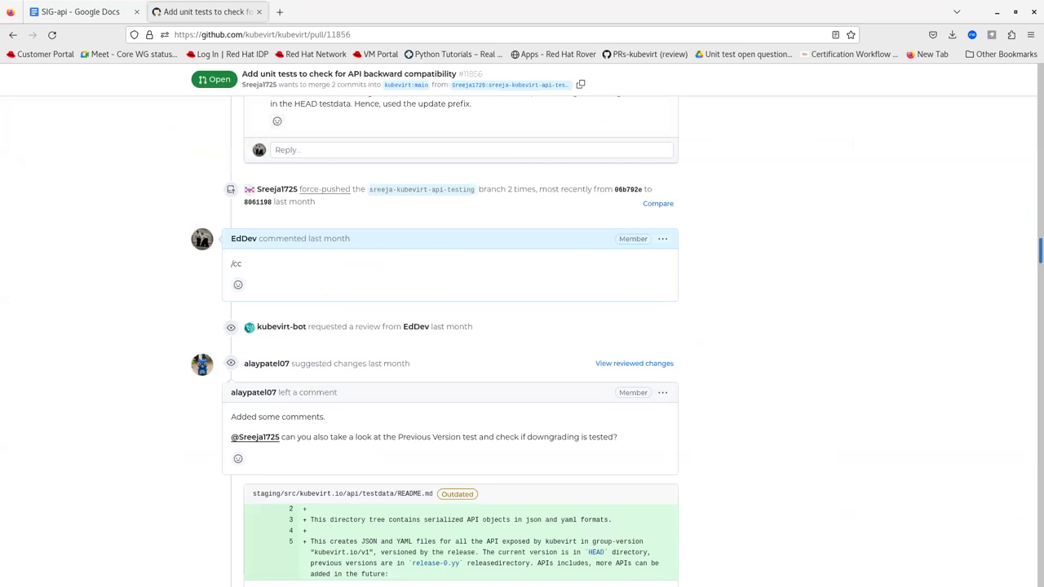
scroll(469, 262, "up", 5)
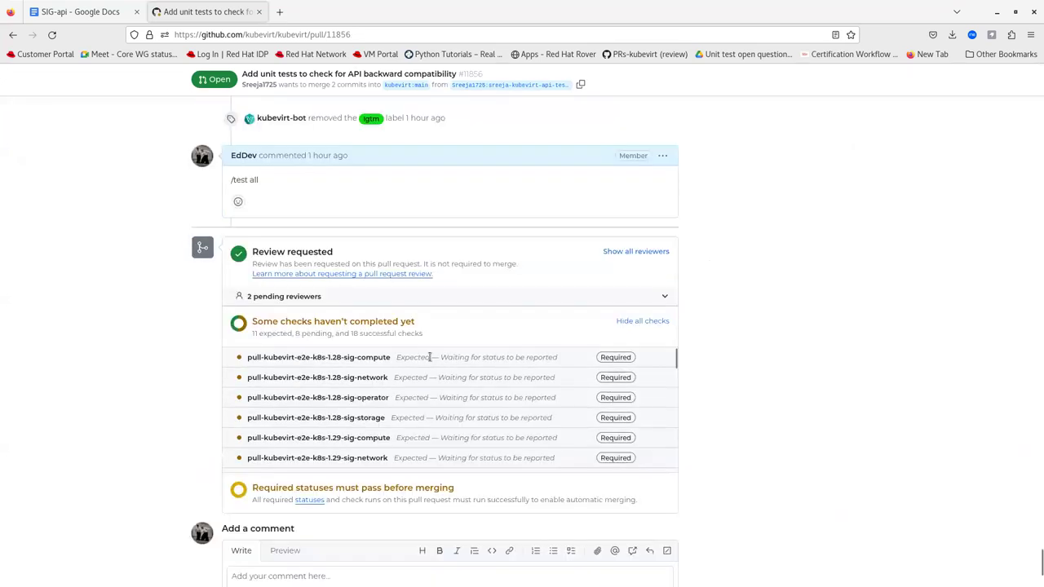
scroll(430, 375, "down", 2)
scroll(429, 375, "down", 1)
scroll(428, 377, "down", 2)
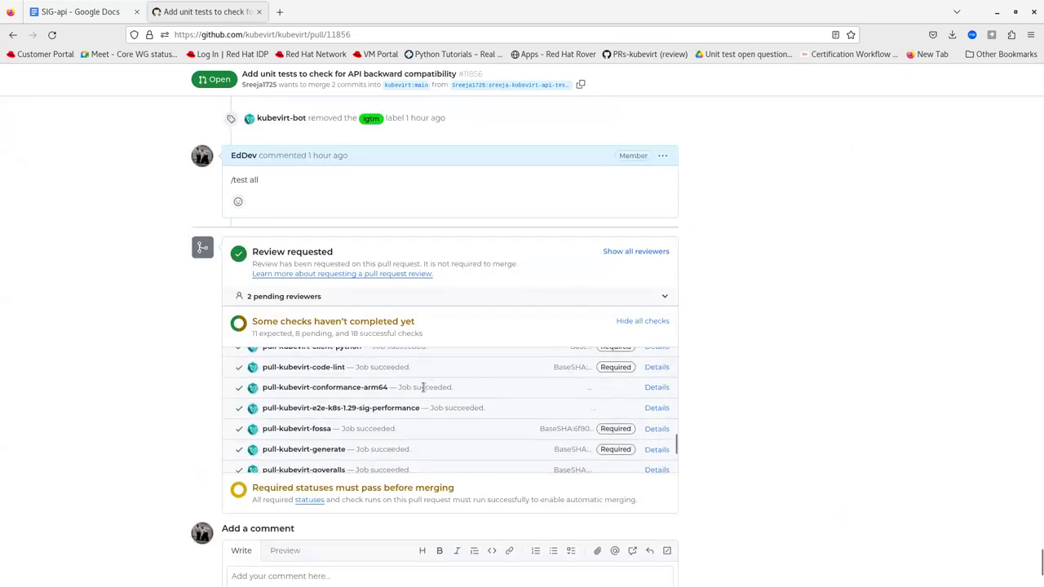
scroll(423, 392, "down", 1)
scroll(423, 392, "down", 2)
scroll(422, 392, "down", 2)
scroll(423, 392, "down", 1)
scroll(423, 392, "up", 2)
scroll(424, 392, "up", 2)
scroll(424, 391, "up", 2)
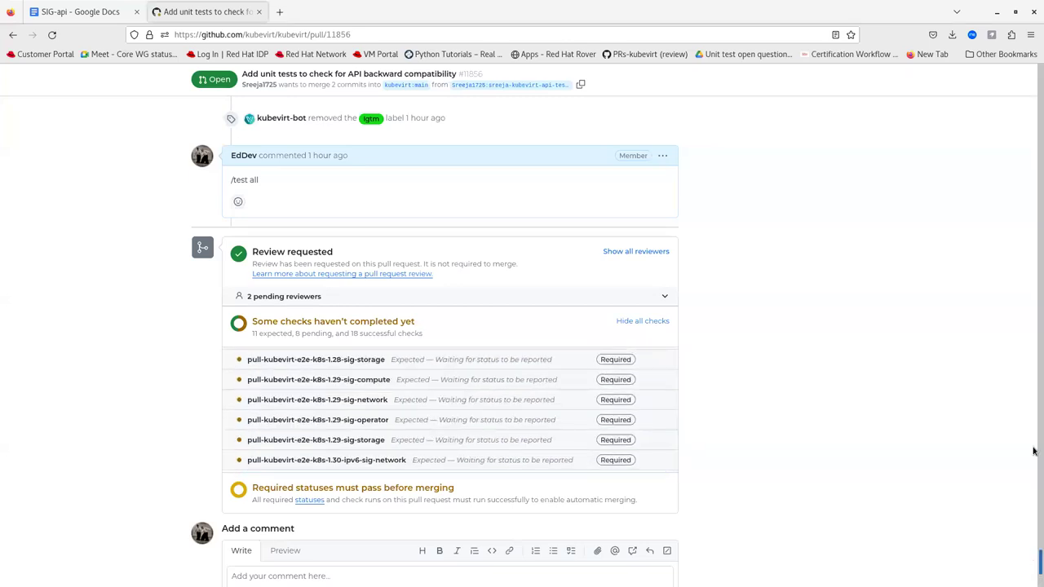
left_click_drag(1036, 450, 1033, 175)
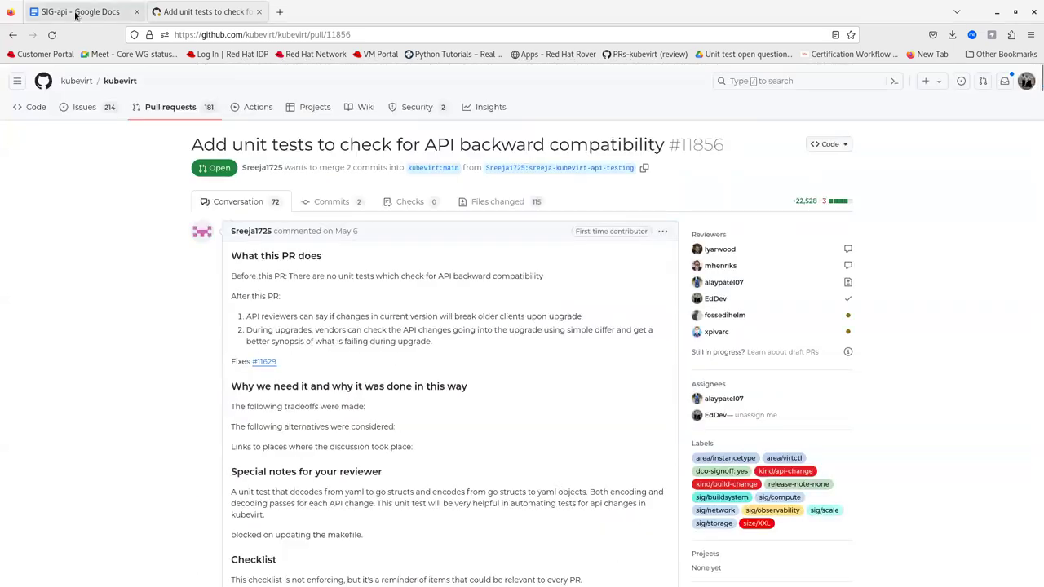
- Back in the SIG-api notes, start a new checkbox item under the Jun 11 Action items
left_click(75, 12)
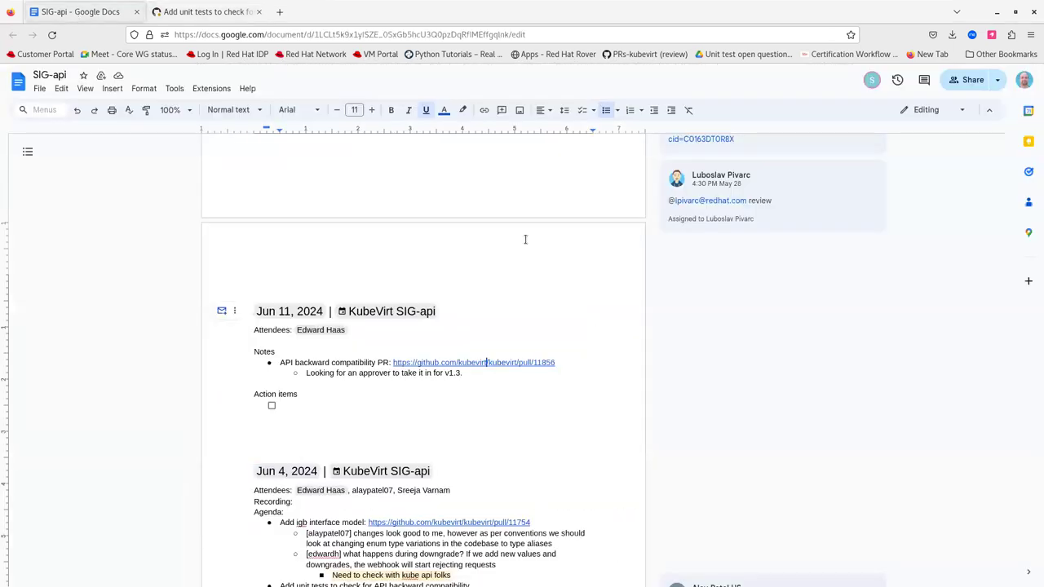
left_click(281, 404)
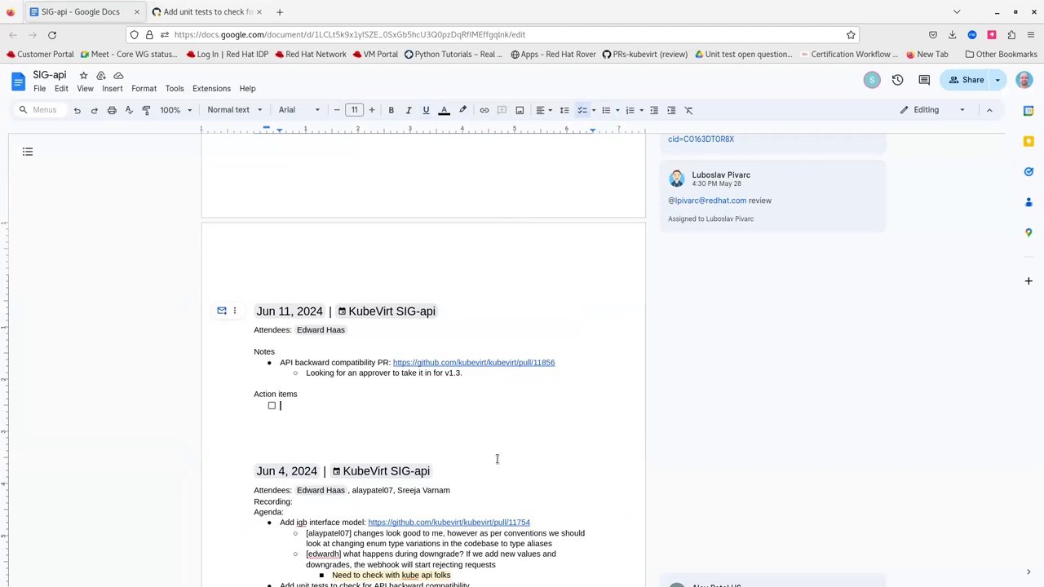